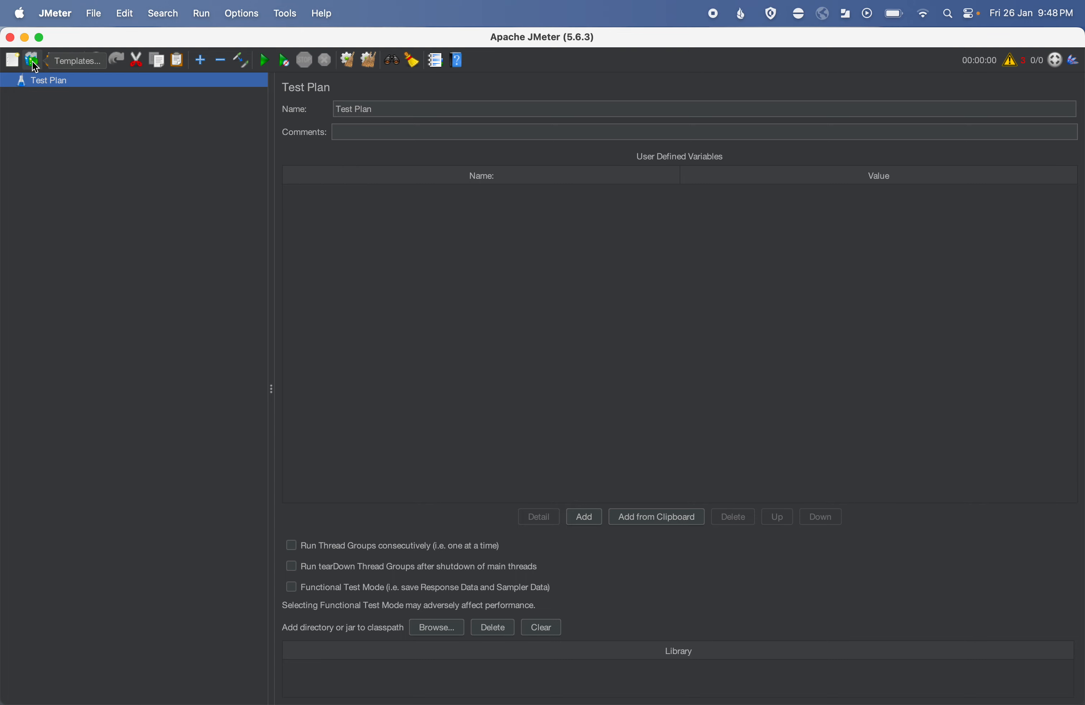
Step: Create a new test plan from the "Building a Web Test Plan" template
left_click(33, 63)
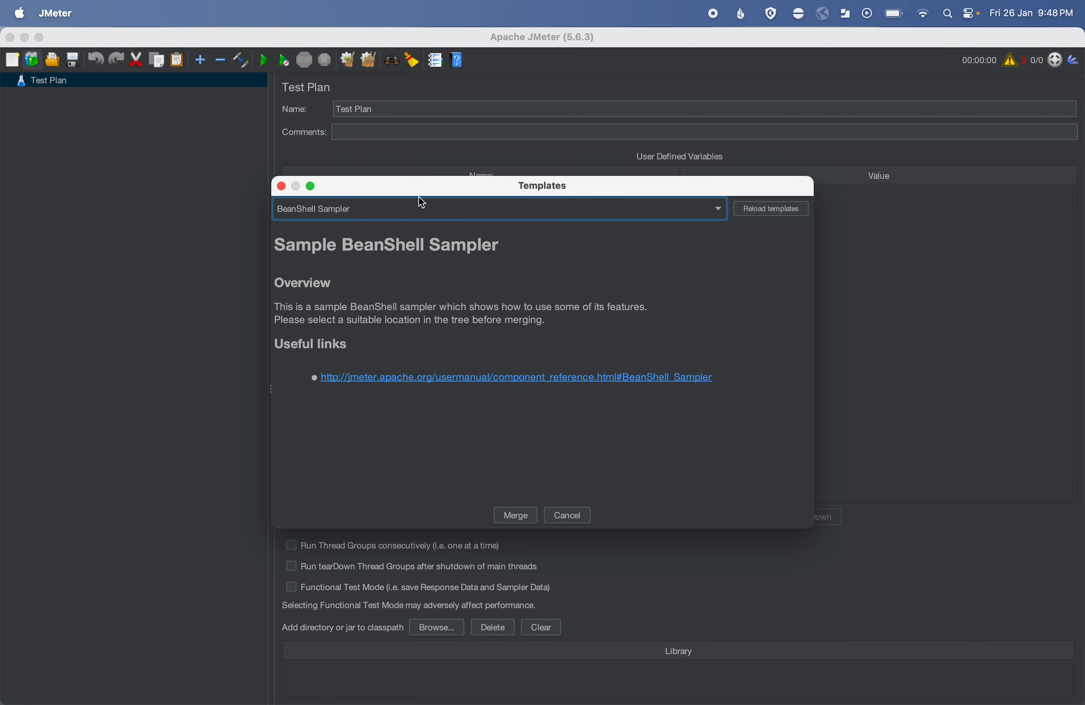
left_click(421, 206)
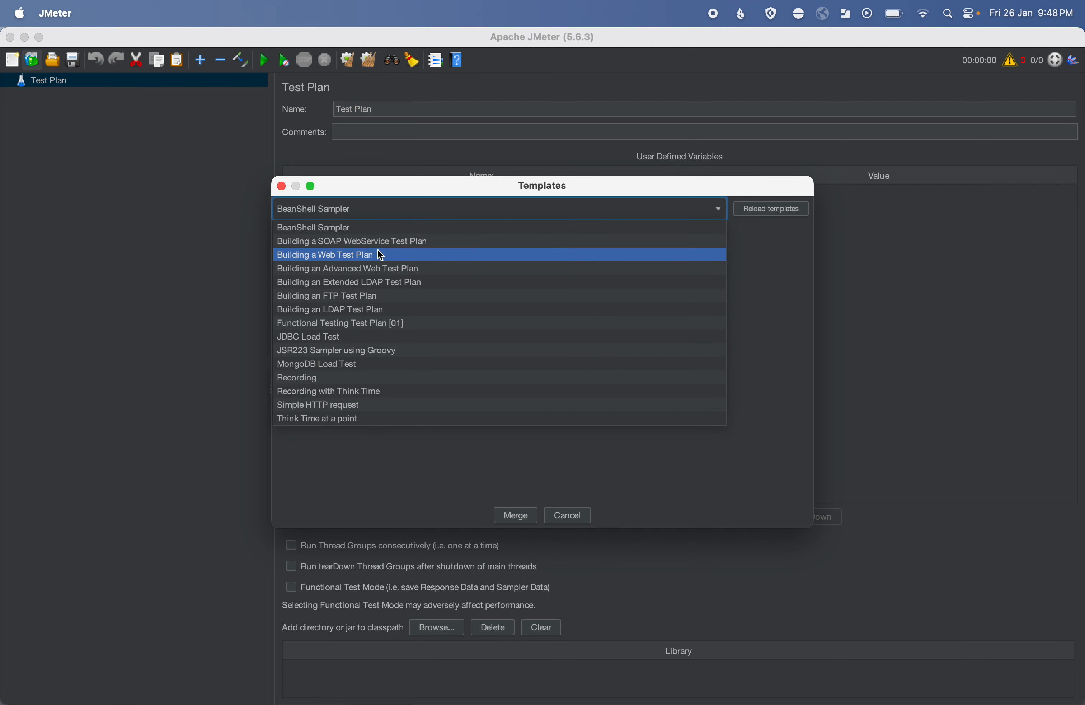
left_click(342, 256)
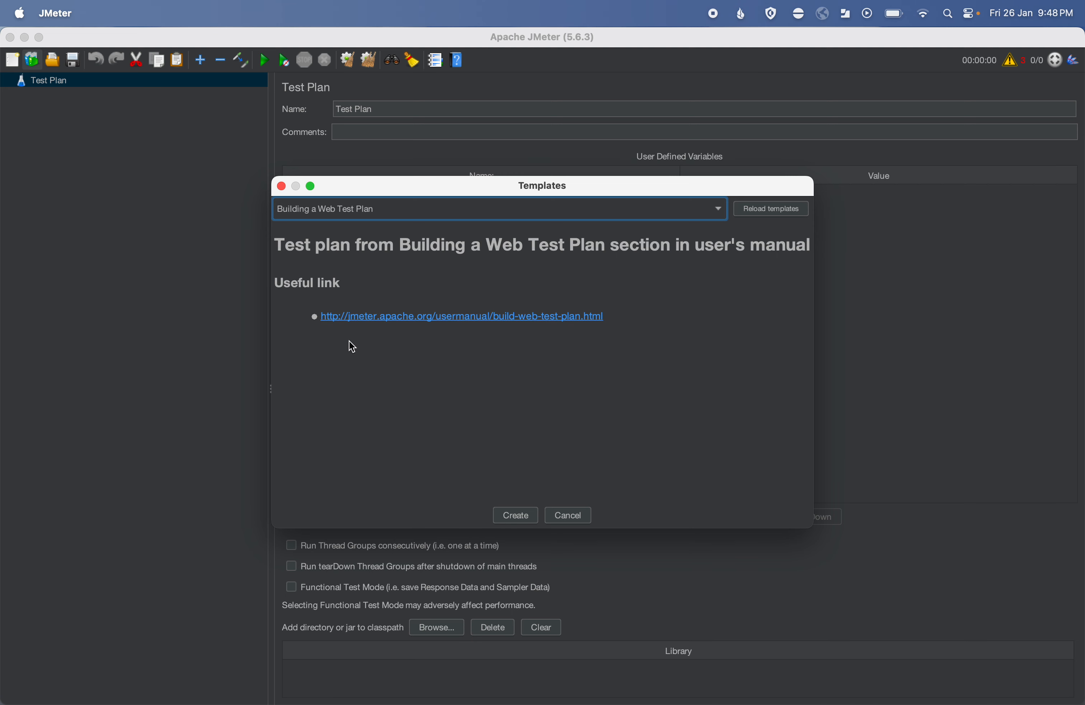
left_click(518, 515)
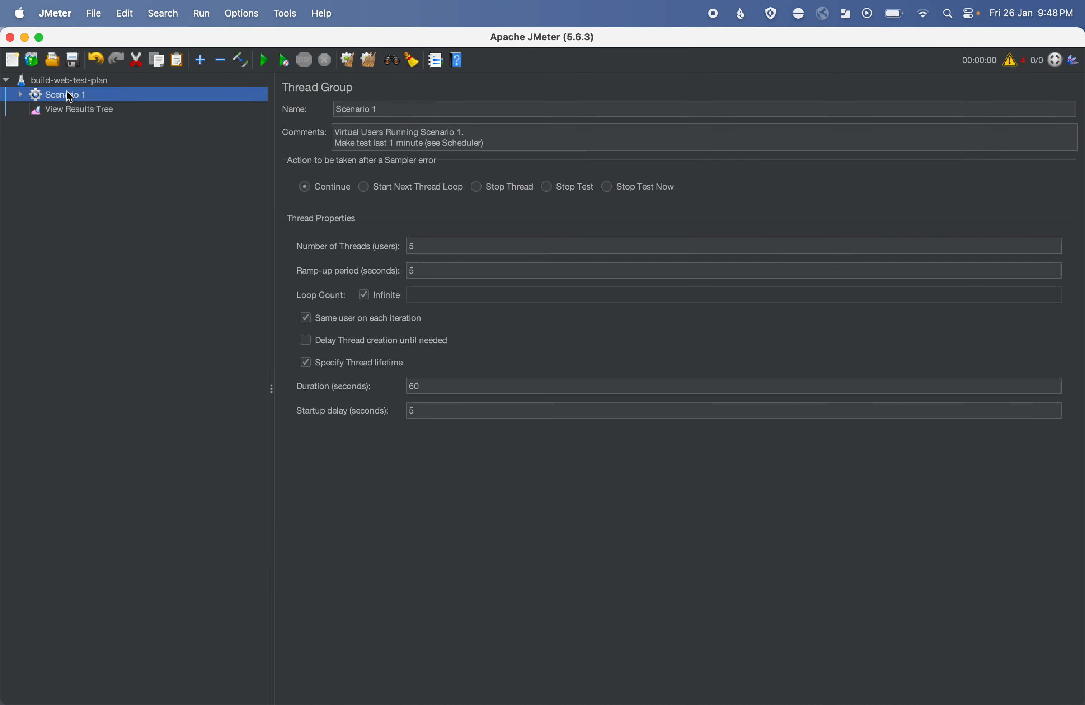
Step: Look through the new plan's elements and add an Aggregate Report listener to the Scenario 1 thread group
left_click(54, 81)
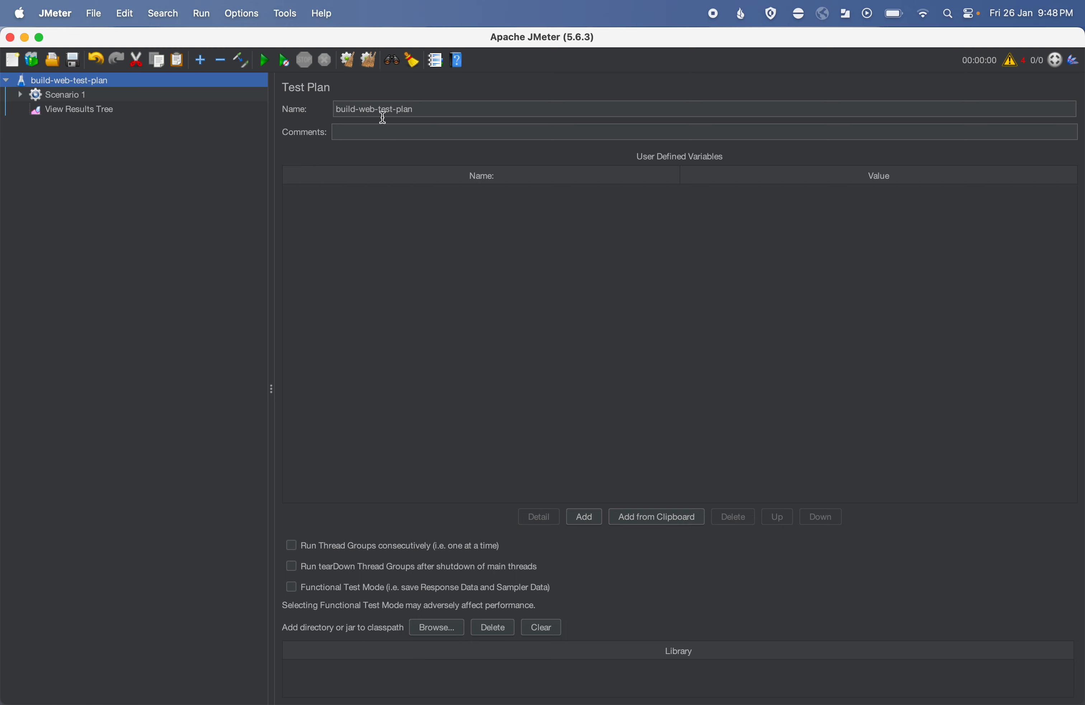
left_click(20, 95)
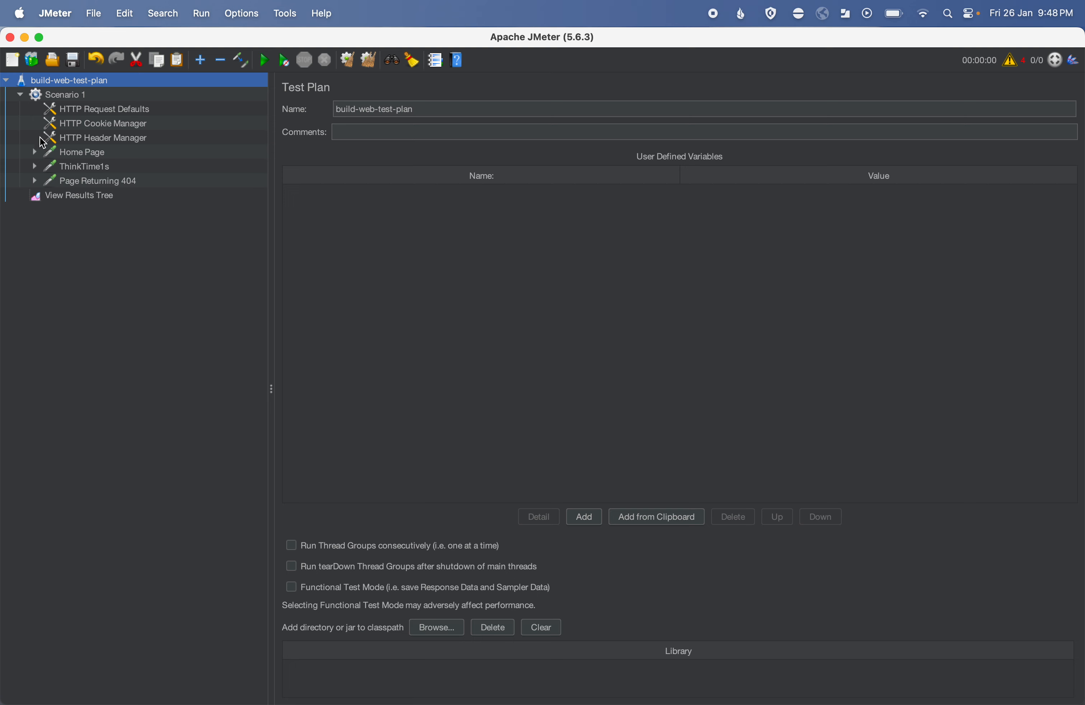
left_click(65, 201)
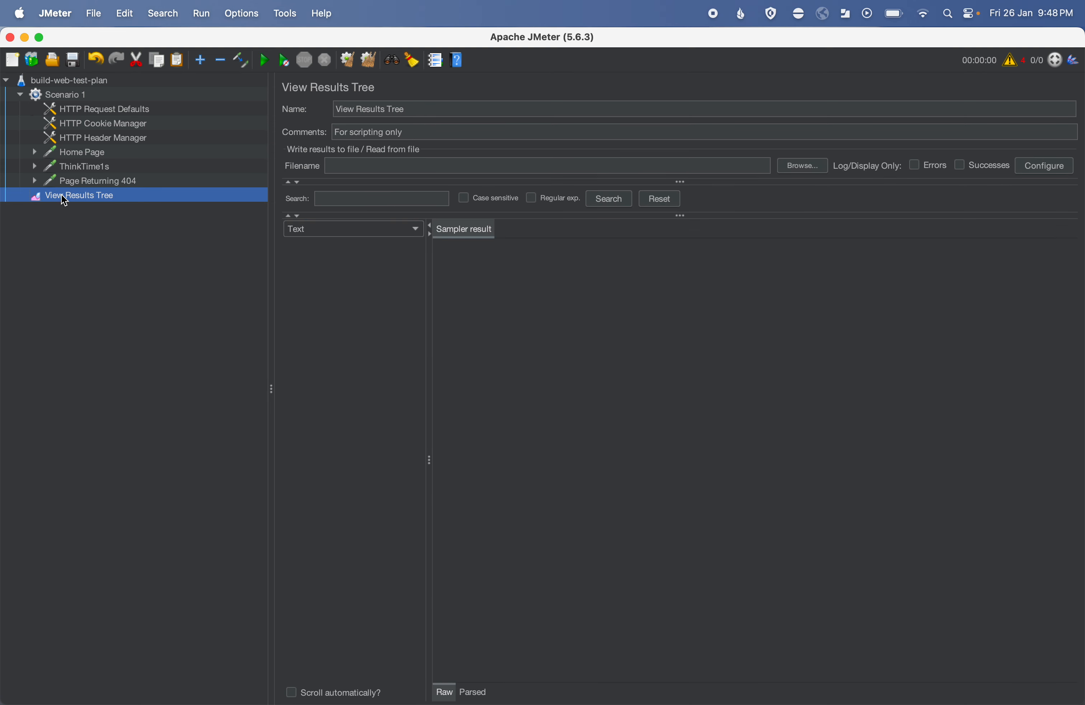
left_click(53, 94)
right_click(54, 94)
mouse_move(173, 97)
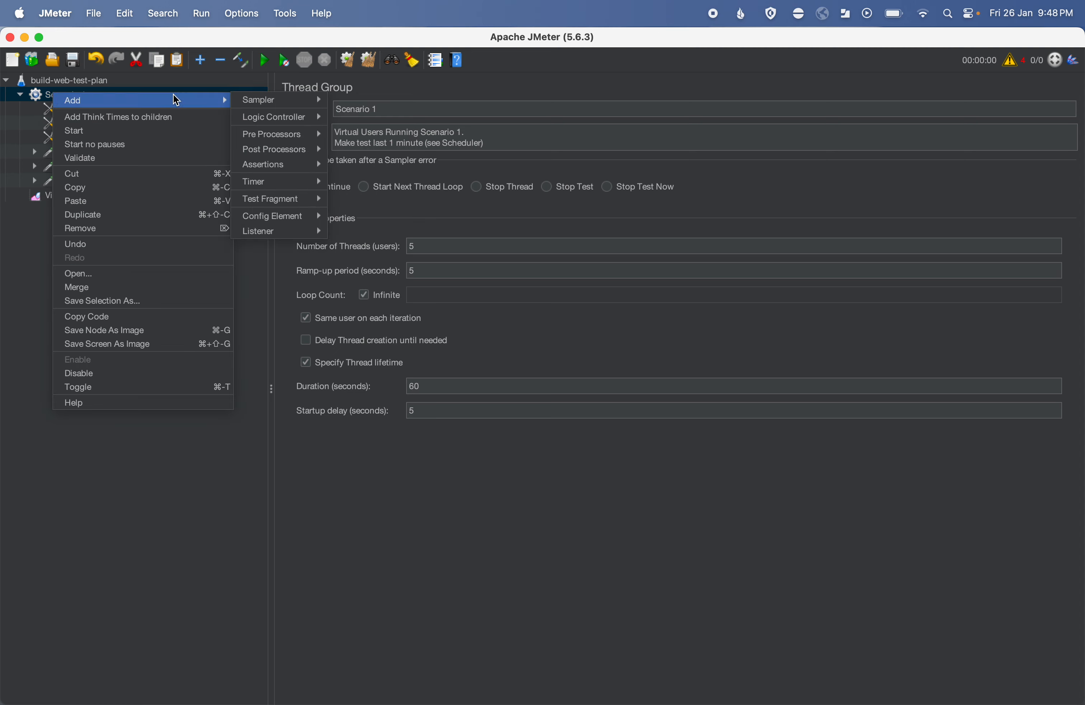
mouse_move(276, 165)
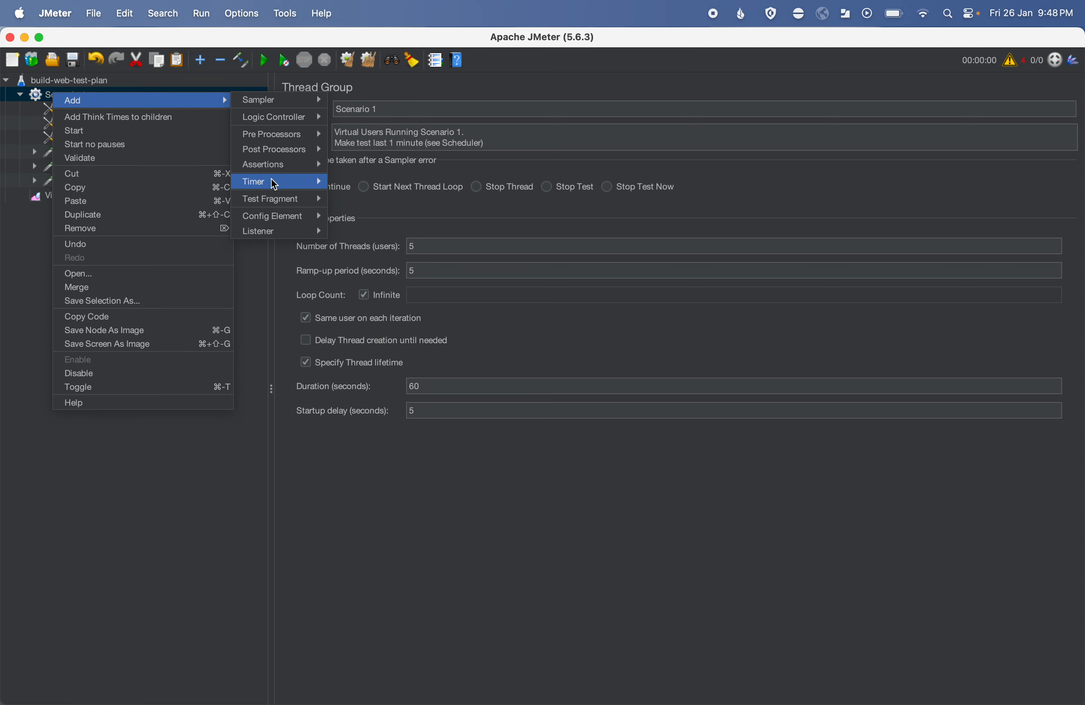
mouse_move(273, 231)
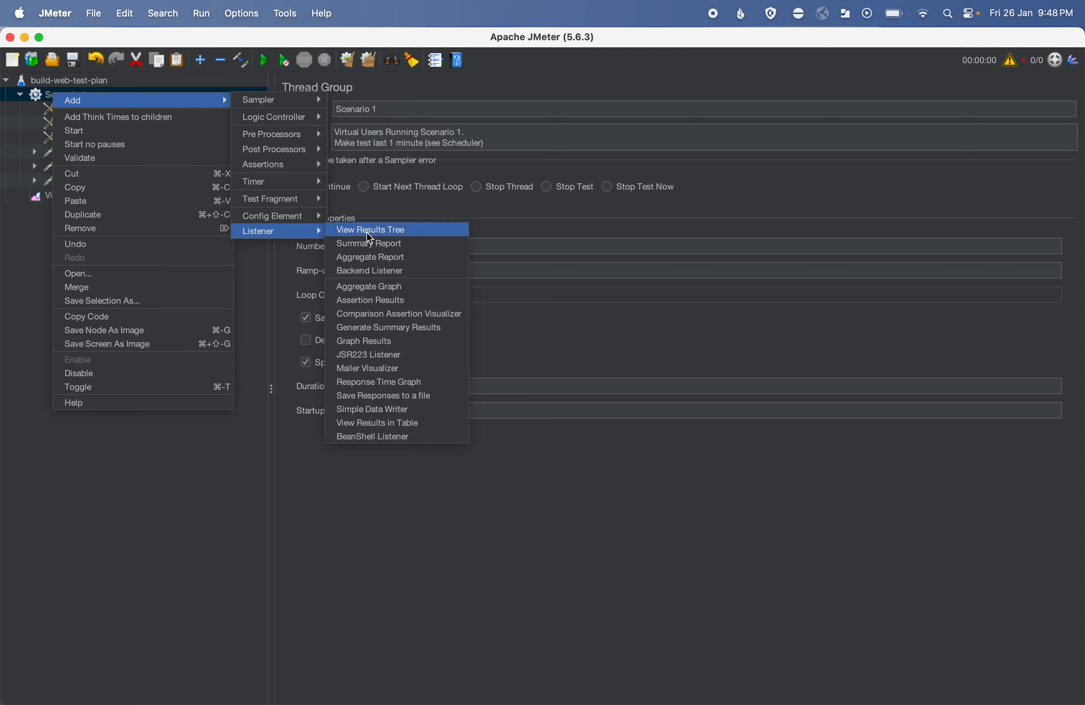
left_click(379, 262)
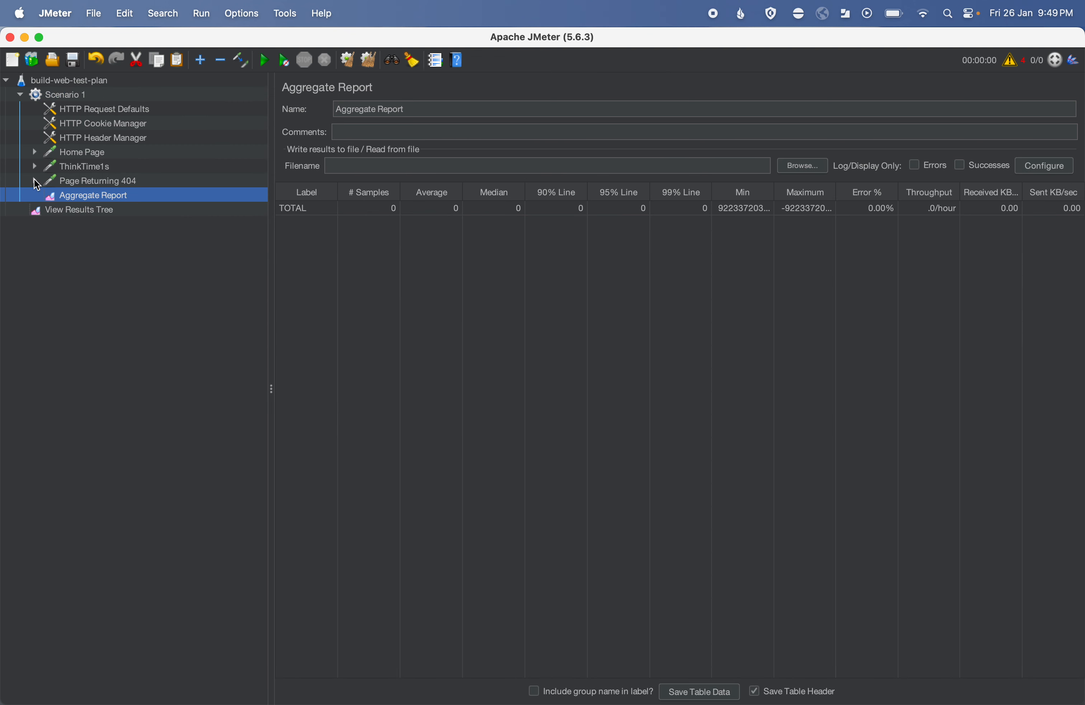
Step: Open HTTP Request Defaults, then switch to Chrome and copy the address of the JMeter "History of Previous Changes" page
left_click(93, 117)
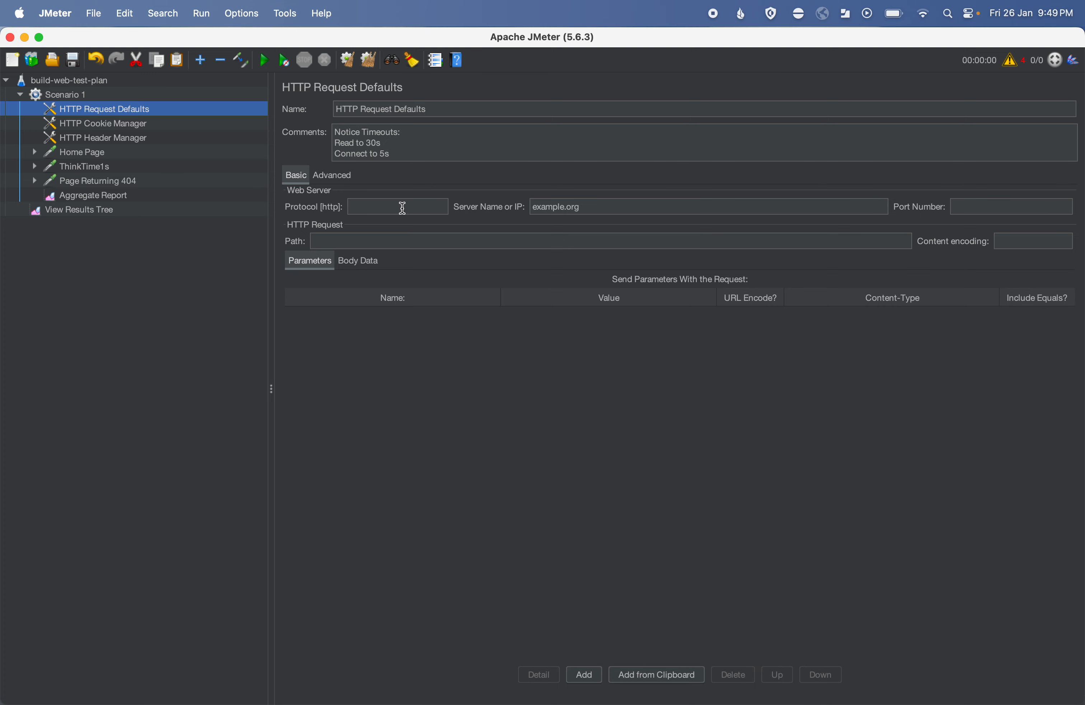
mouse_move(382, 682)
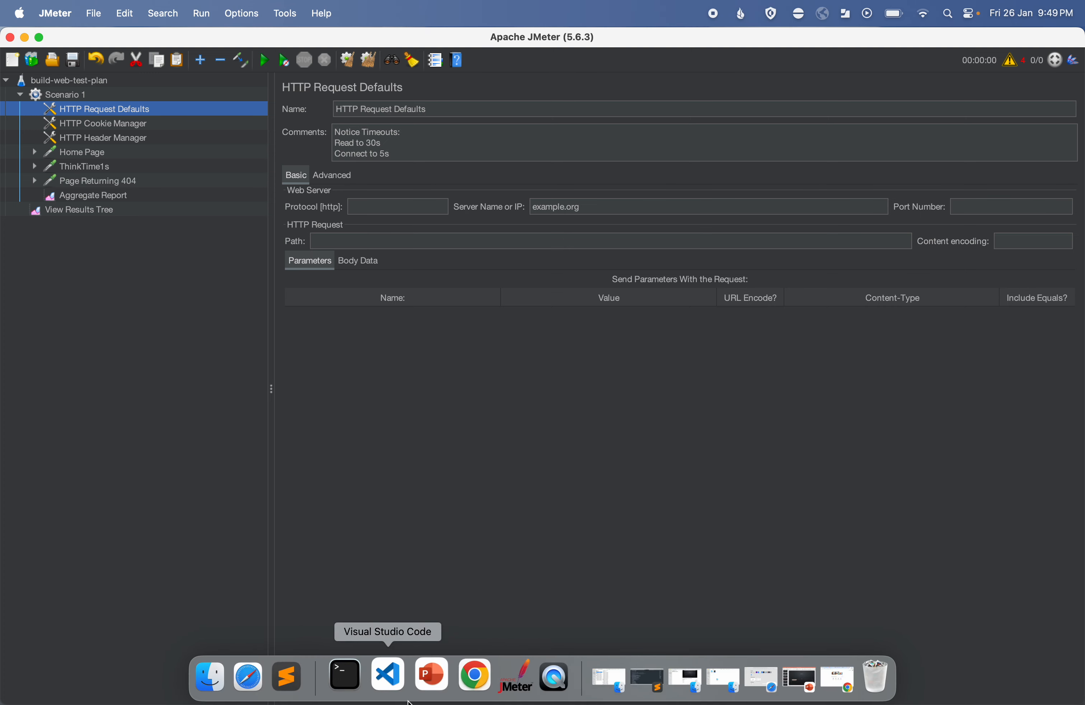
right_click(465, 682)
left_click(499, 489)
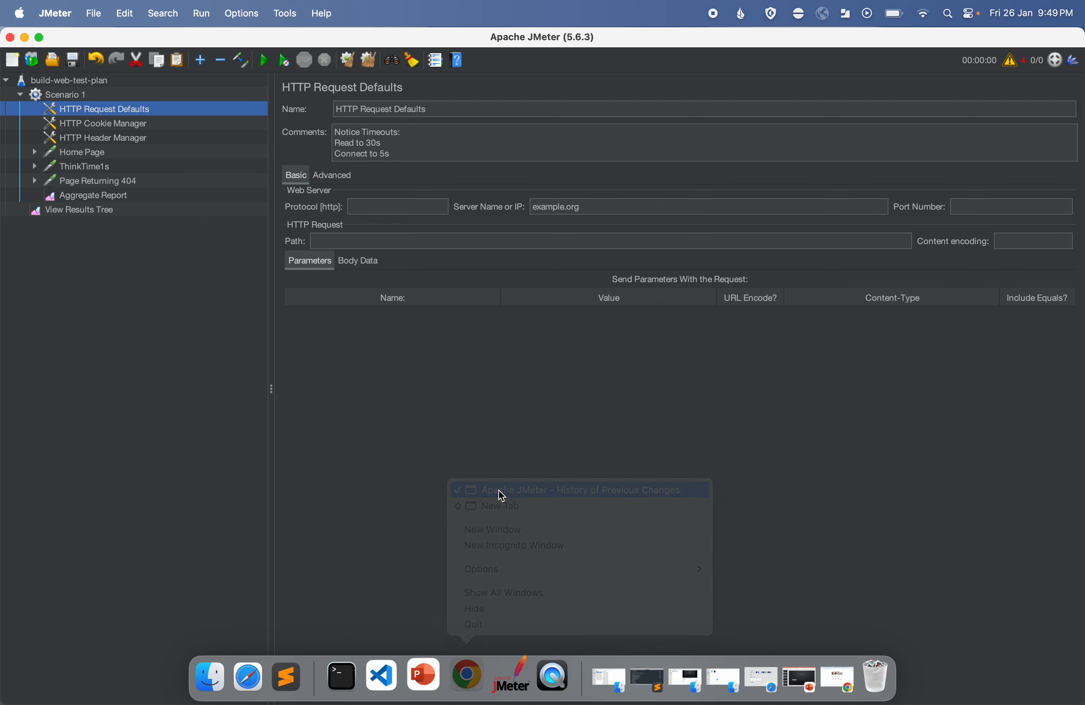
left_click(358, 74)
key("super+c")
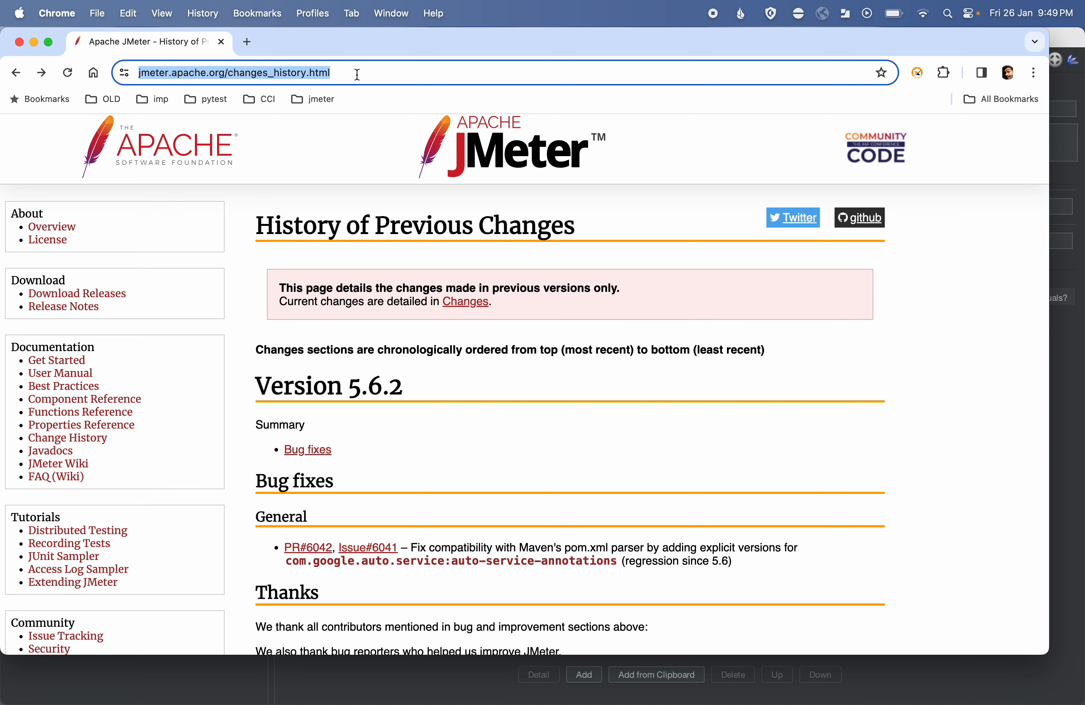
key("super+Tab")
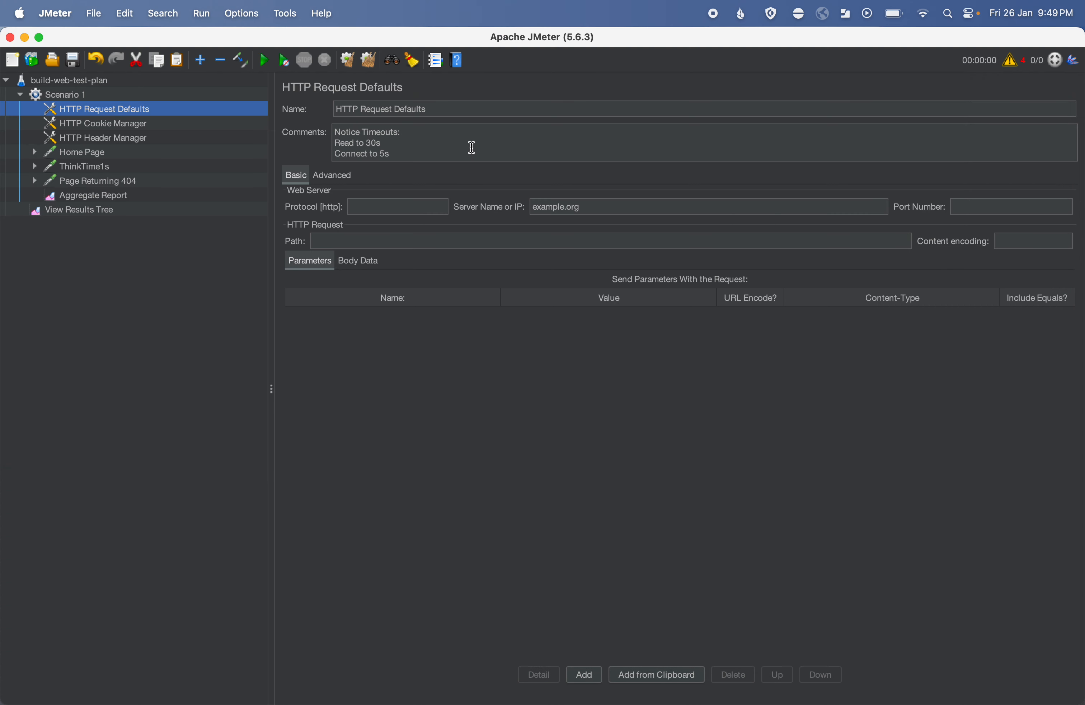
left_click(586, 207)
key("super+a")
key("super+v")
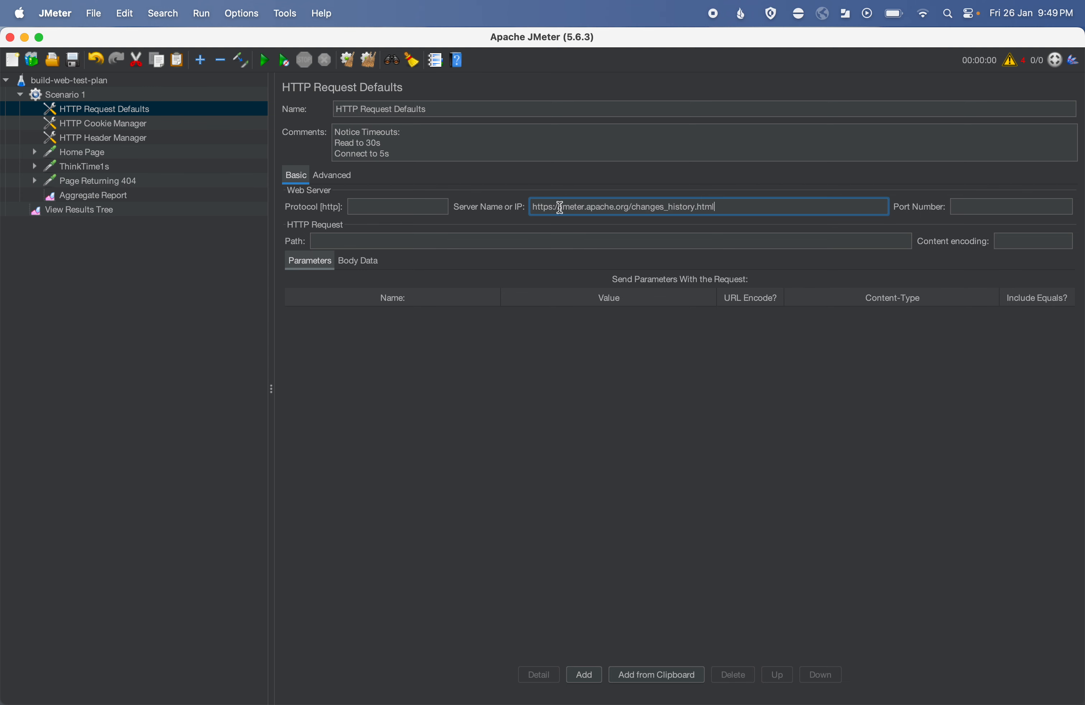
Step: Move "https" from the start of the server name into the protocol of HTTP Request Defaults
left_click(397, 206)
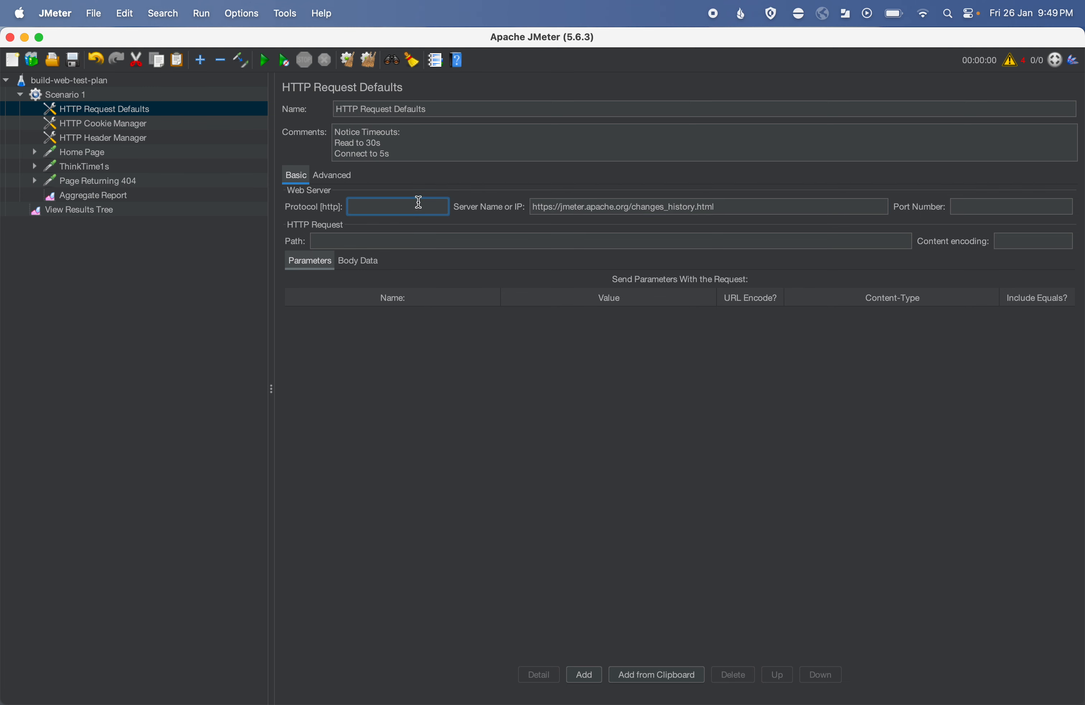
double_click(541, 206)
key("super+x")
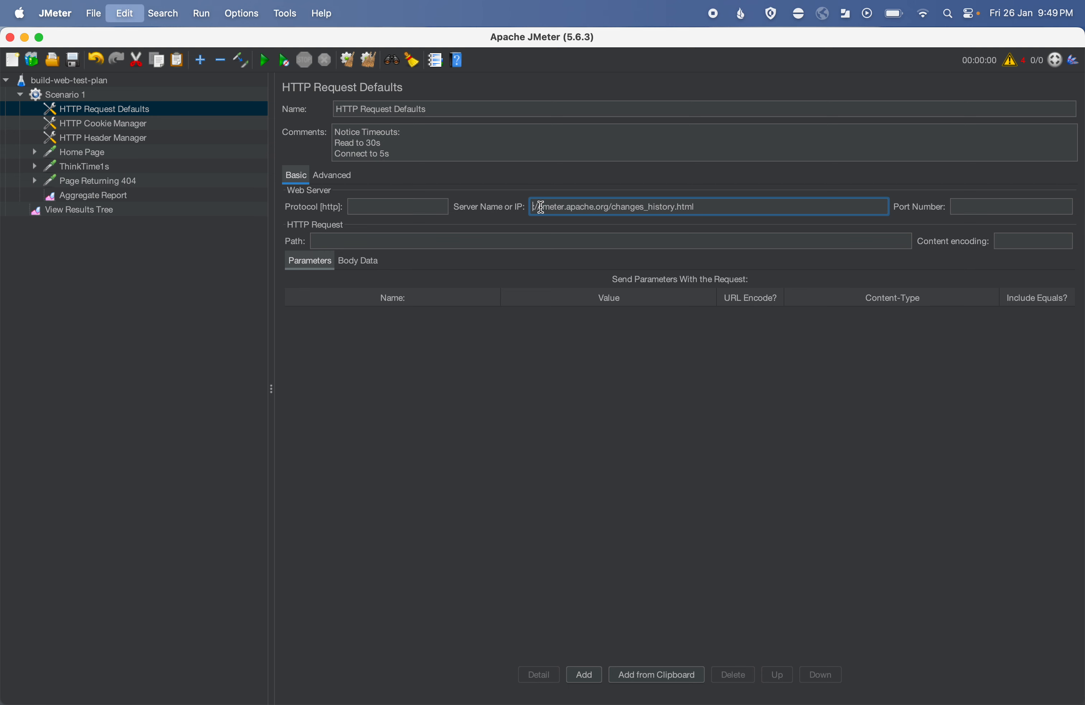
left_click(420, 210)
key("super+v")
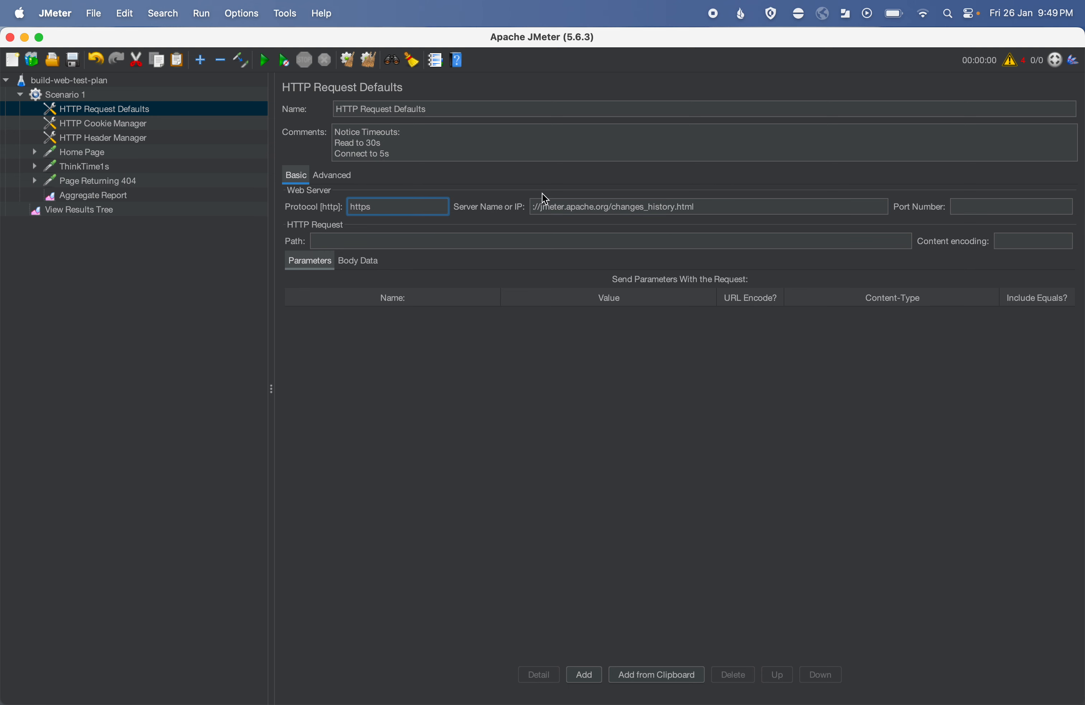
Step: Trim the default server name to jmeter.apache.org, removing the leading "://" and cutting out /changes_history.html
left_click(540, 207)
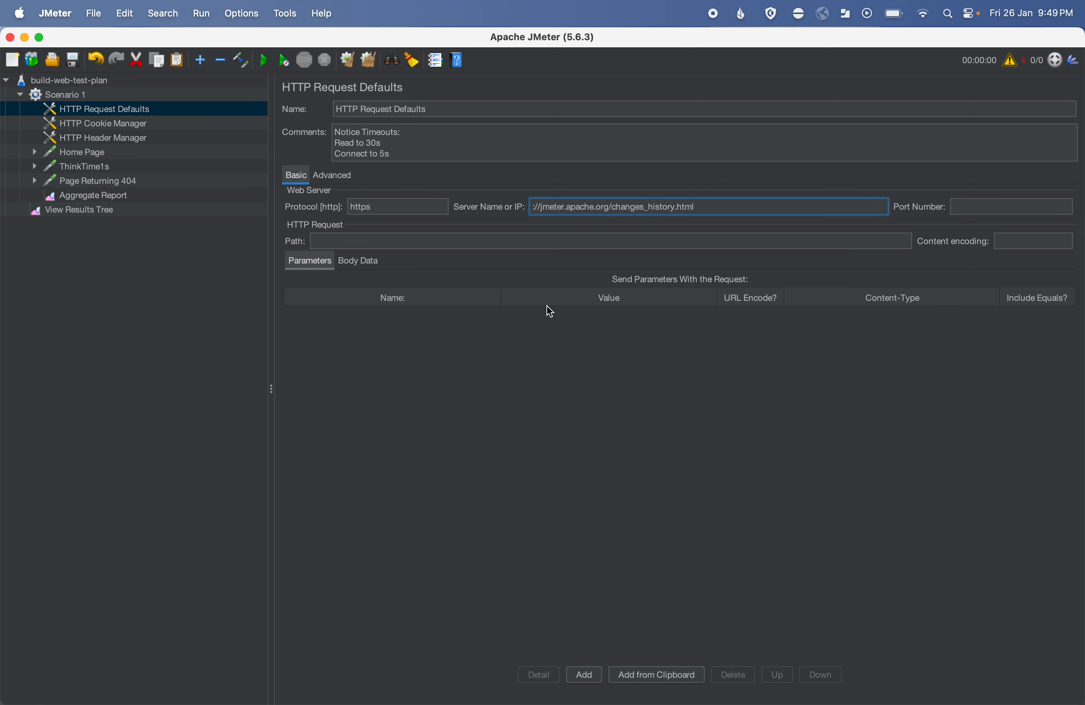
key("BackSpace")
key("BackSpace")
key("BackSpace")
left_click_drag(609, 207, 715, 206)
left_click_drag(603, 207, 732, 208)
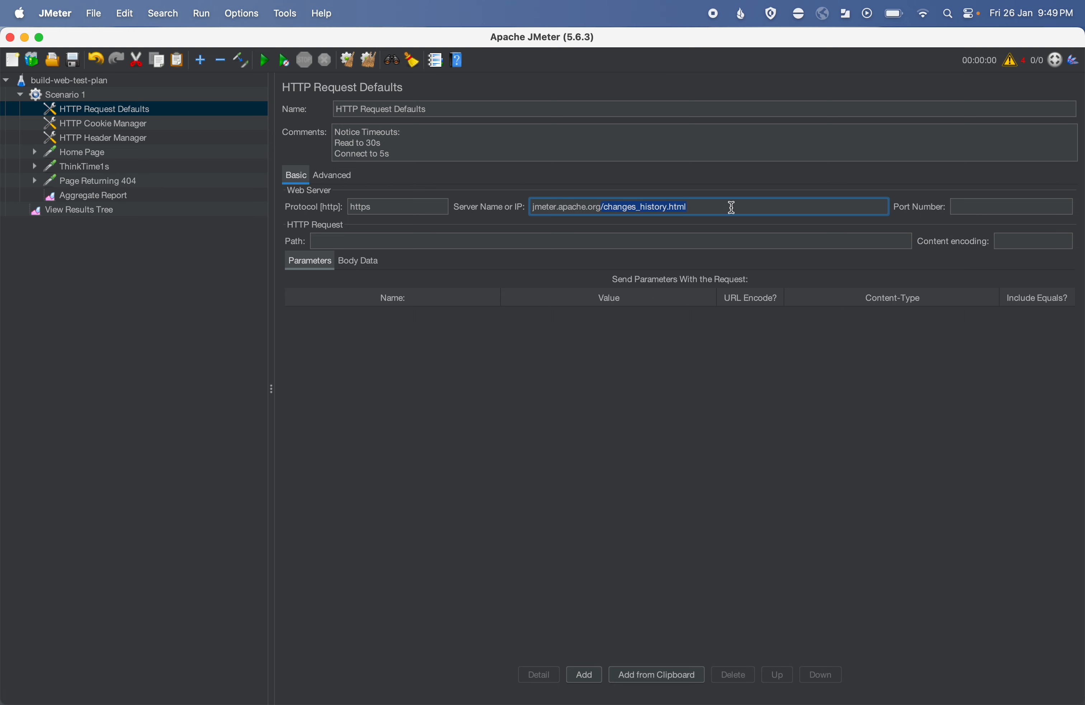
key("super+x")
Step: Set the Home Page request's path to the cut /changes_history.html
left_click(80, 154)
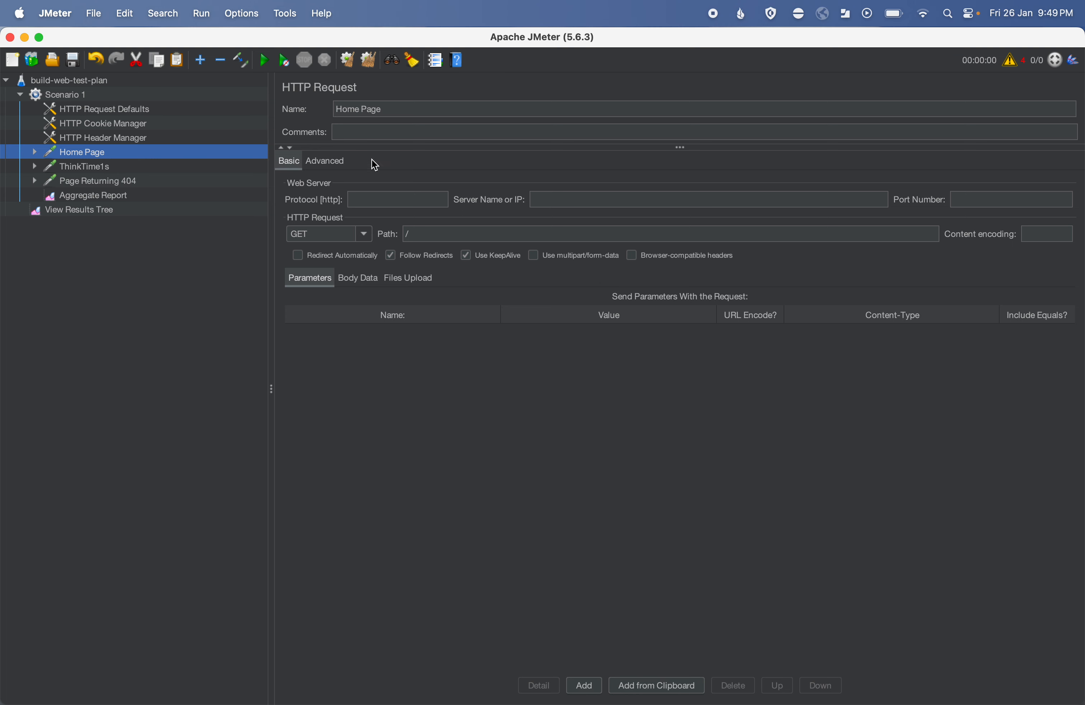
left_click(434, 233)
key("super+v")
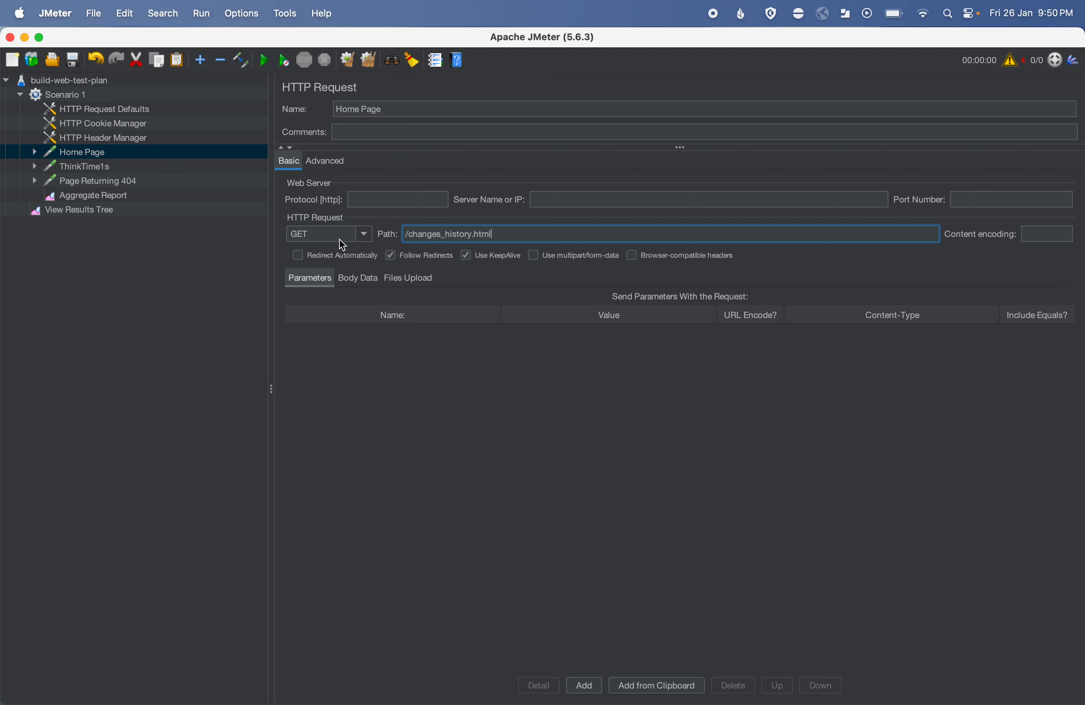
Step: Set the pause duration of the ThinkTime1s flow control action to 2000 milliseconds
left_click(80, 168)
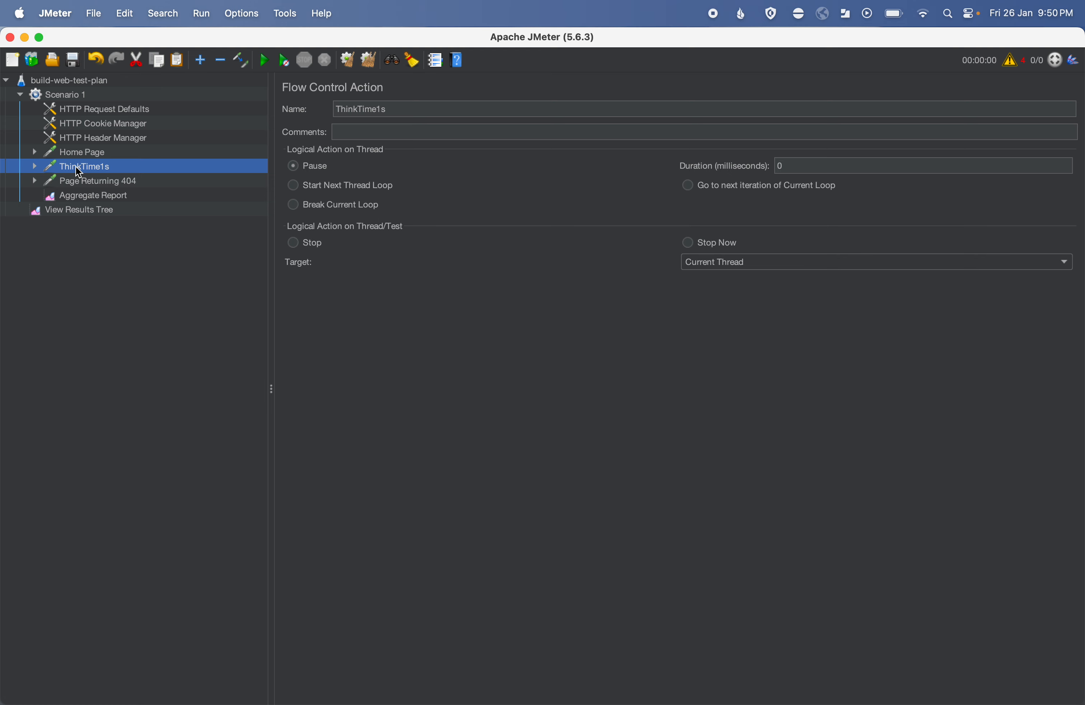
left_click(786, 166)
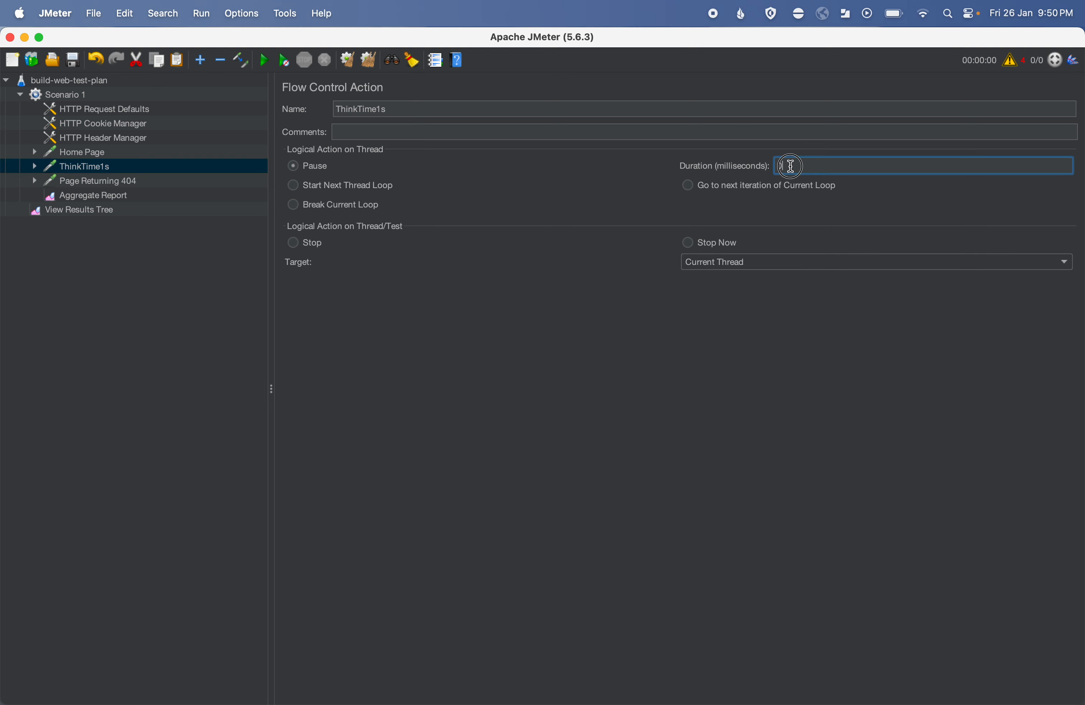
key("BackSpace")
type("2000")
Step: Disable the Page Returning 404 request in Scenario 1
left_click(97, 182)
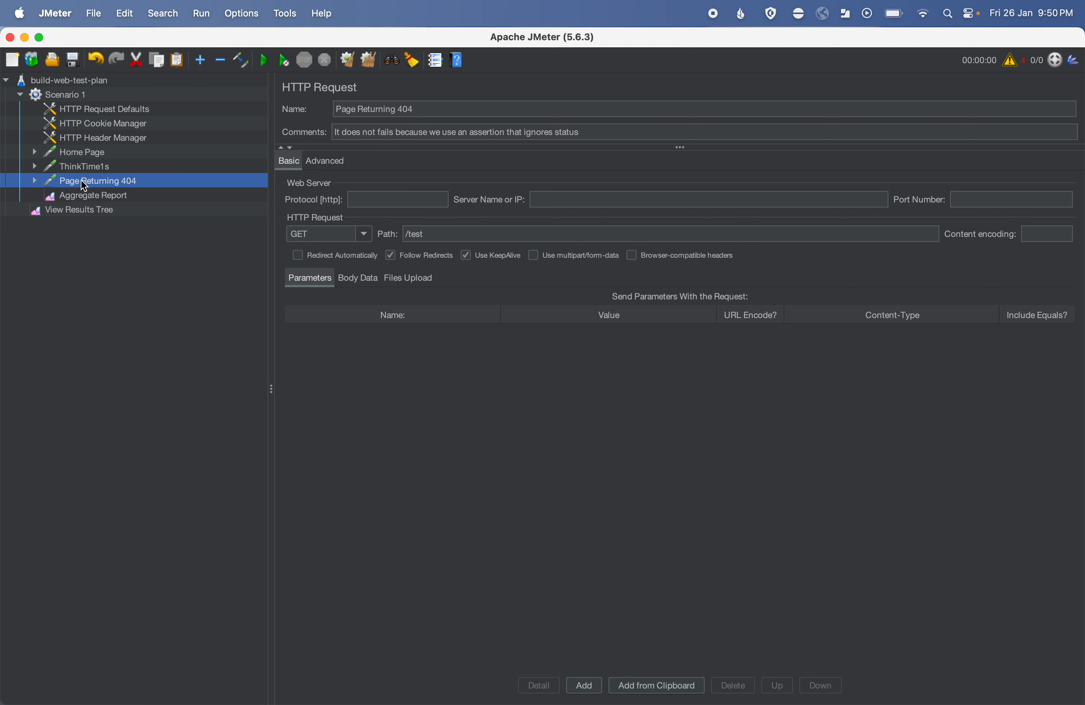
left_click(241, 60)
Step: In the Scenario 1 thread group, turn off the specified thread lifetime and infinite looping, and set the loop count to 1
mouse_move(85, 106)
left_click(73, 95)
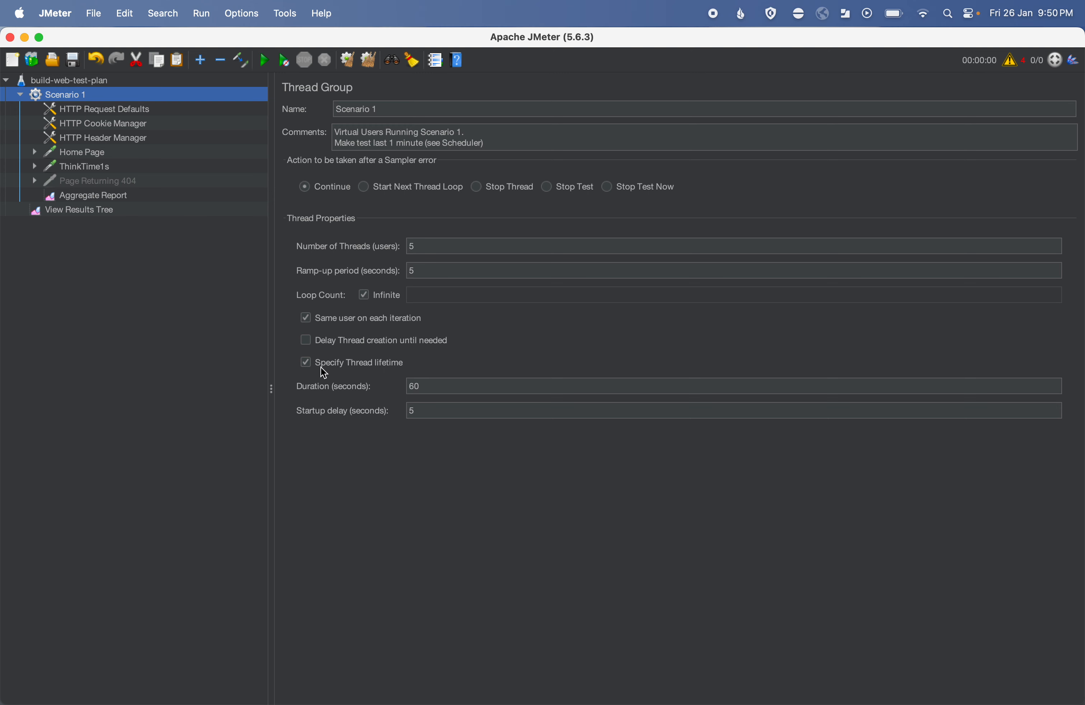
left_click(308, 364)
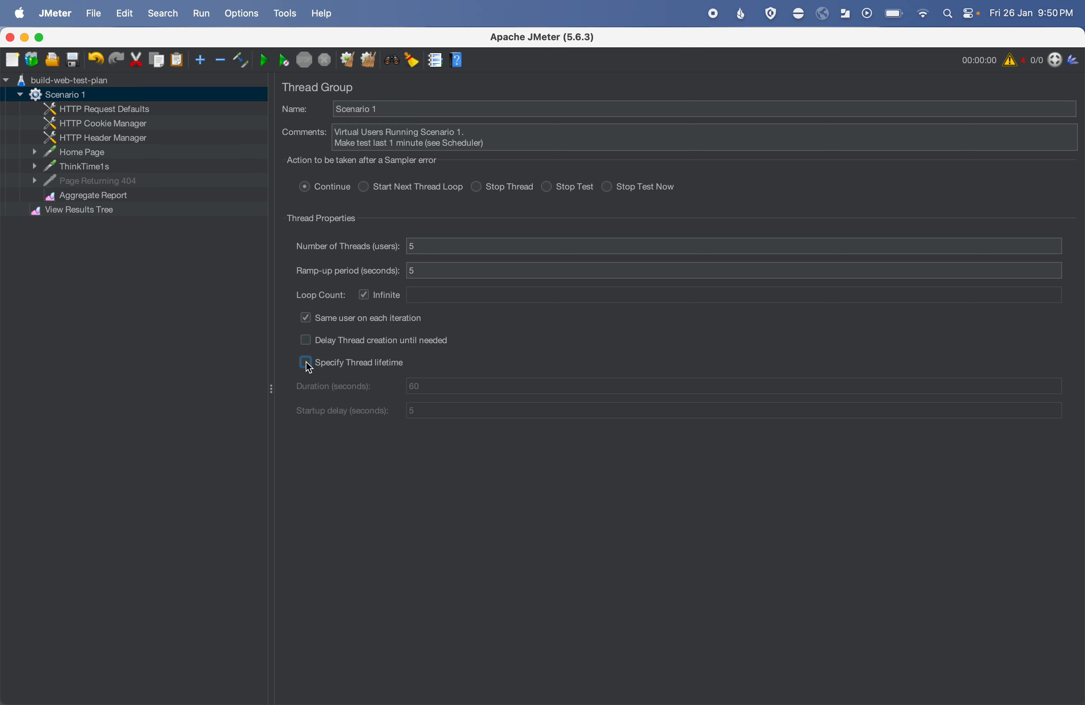
left_click(365, 295)
type("1")
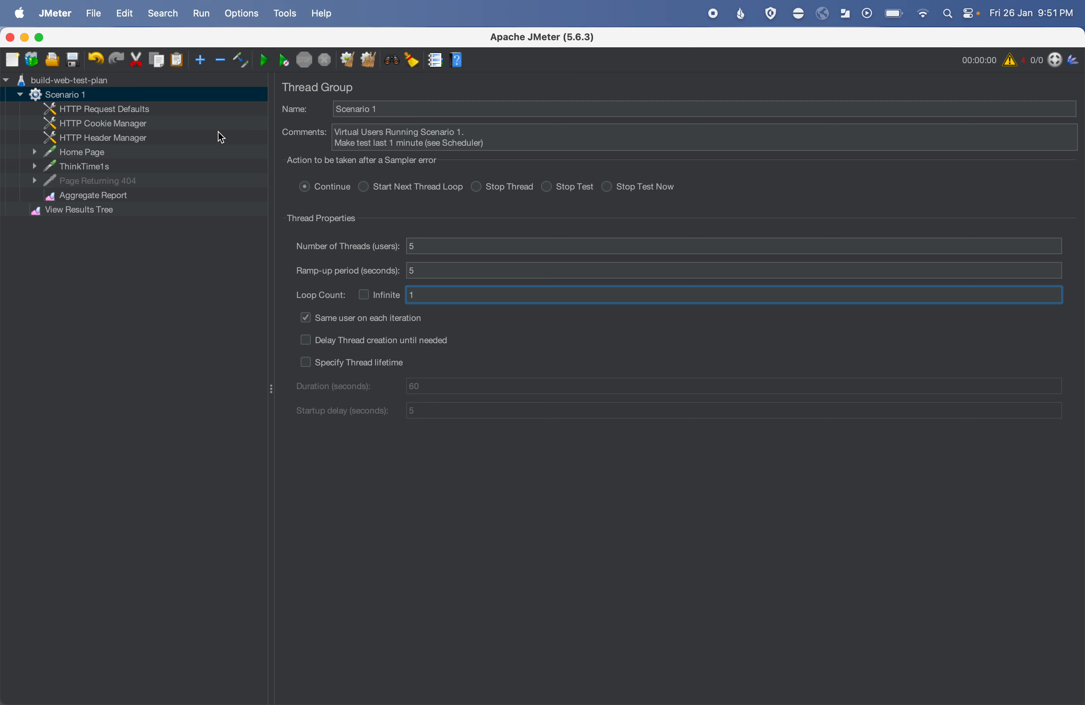
Step: Save the test plan as myFirstScripts.jmx in JMeter's bin folder
left_click(81, 65)
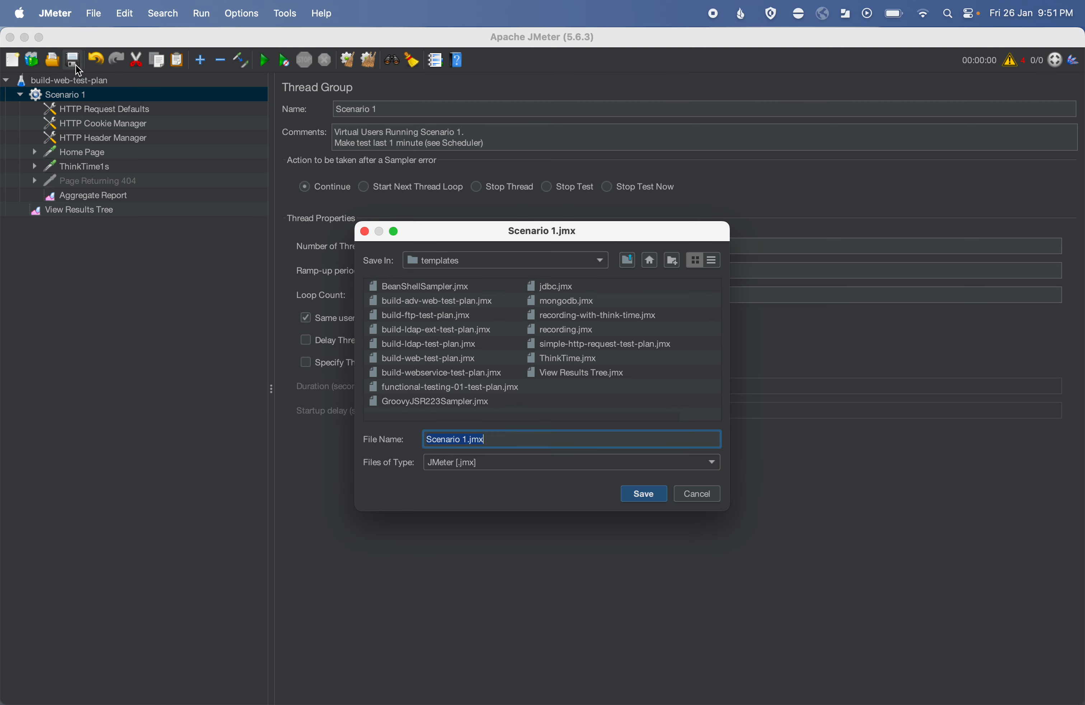
left_click(587, 263)
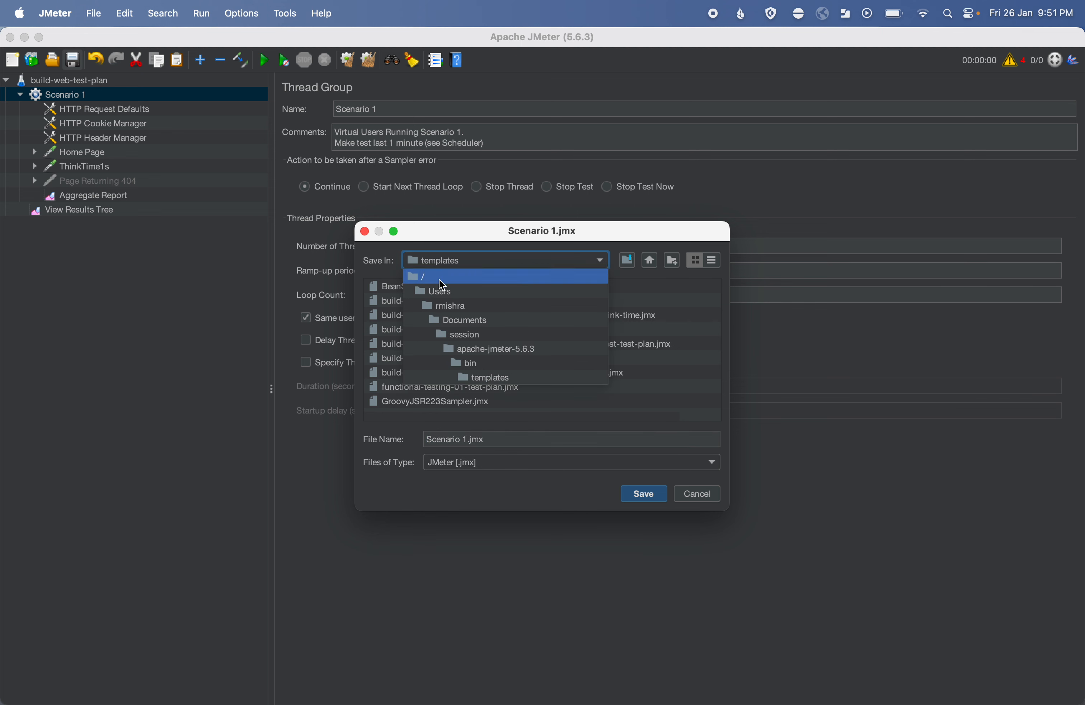
left_click(476, 364)
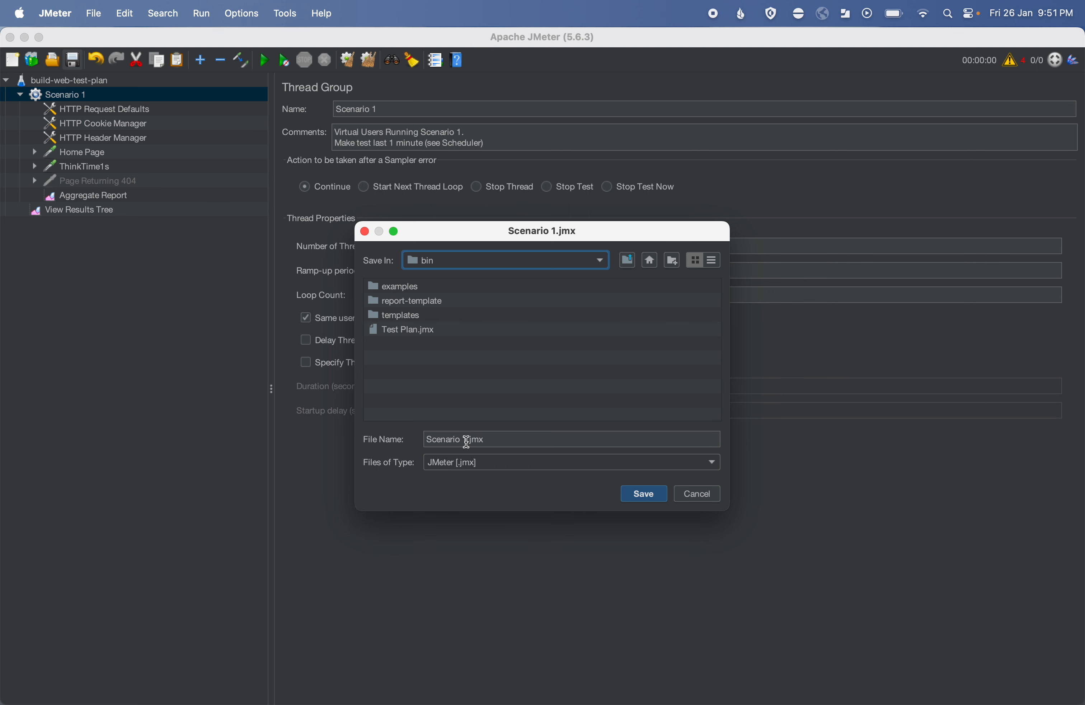
left_click_drag(466, 438, 426, 440)
type("my")
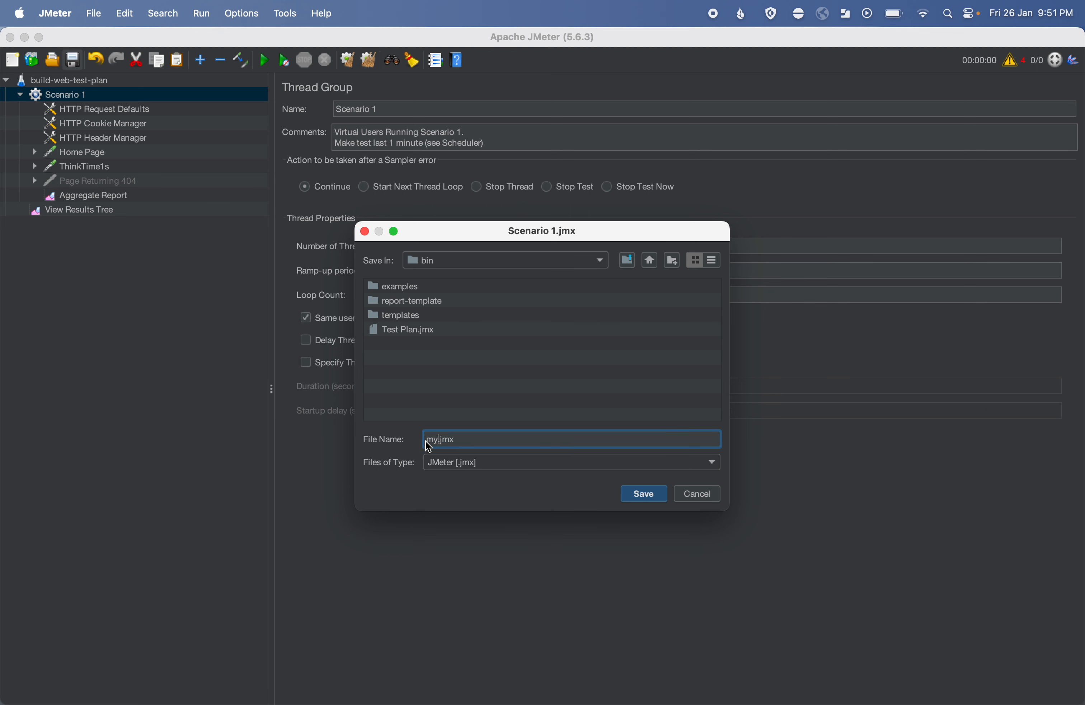
type("FirstScripts")
left_click(646, 494)
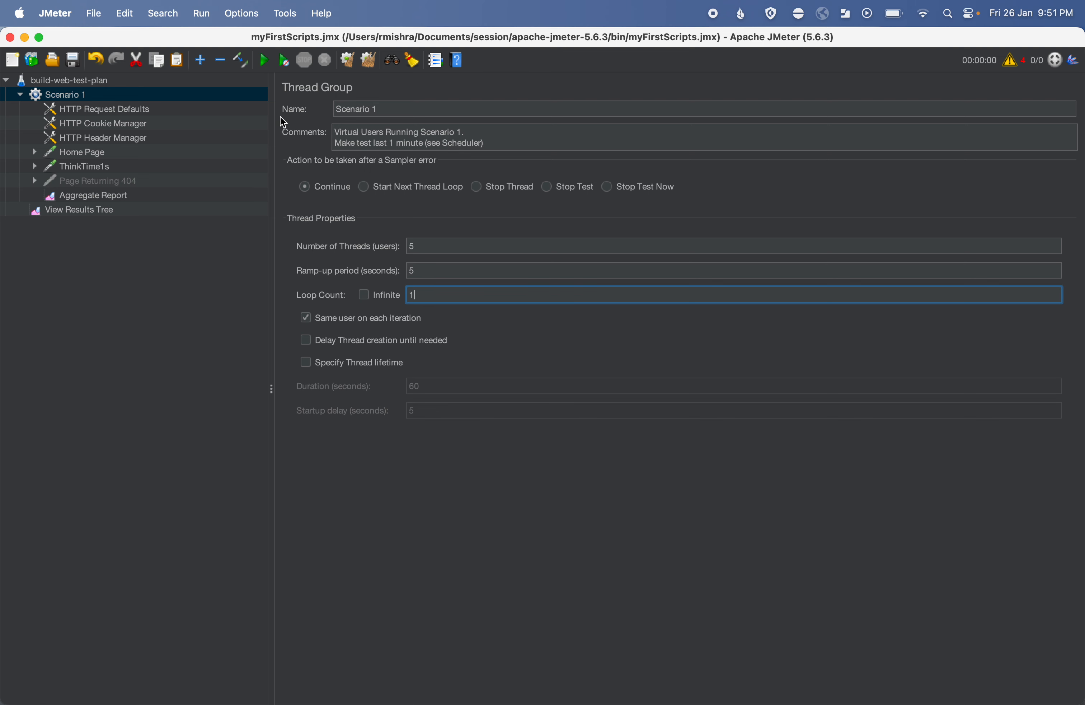
Step: Run the test plan and inspect the first Home Page sample's result, request and response data in View Results Tree
left_click(265, 61)
left_click(85, 211)
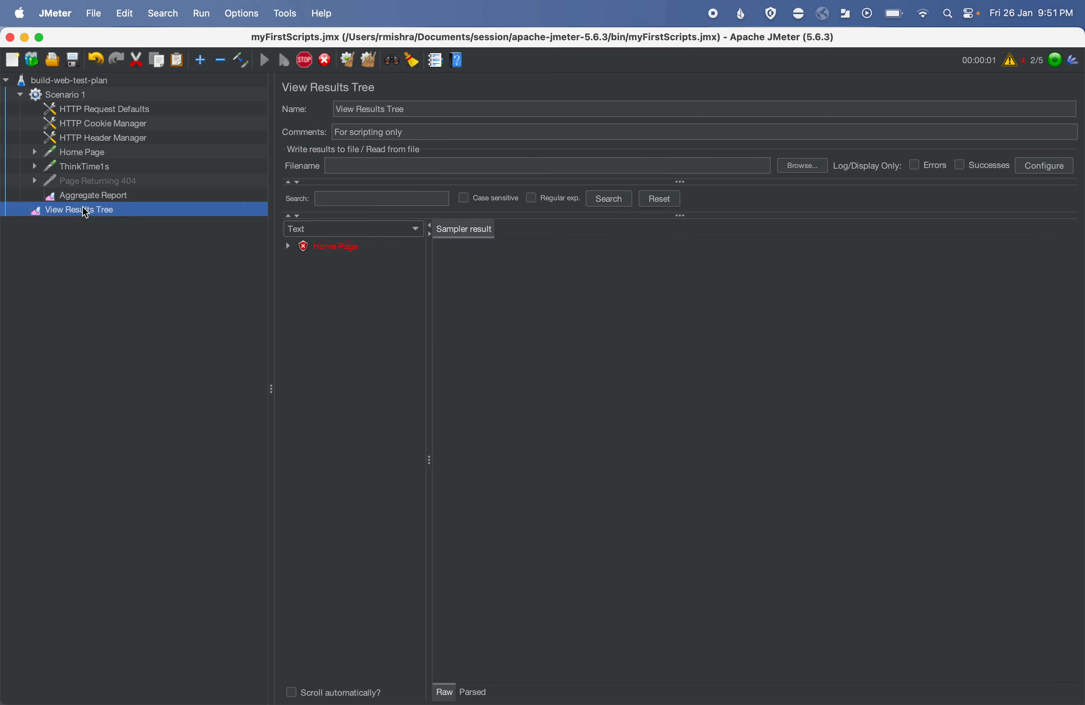
left_click(340, 247)
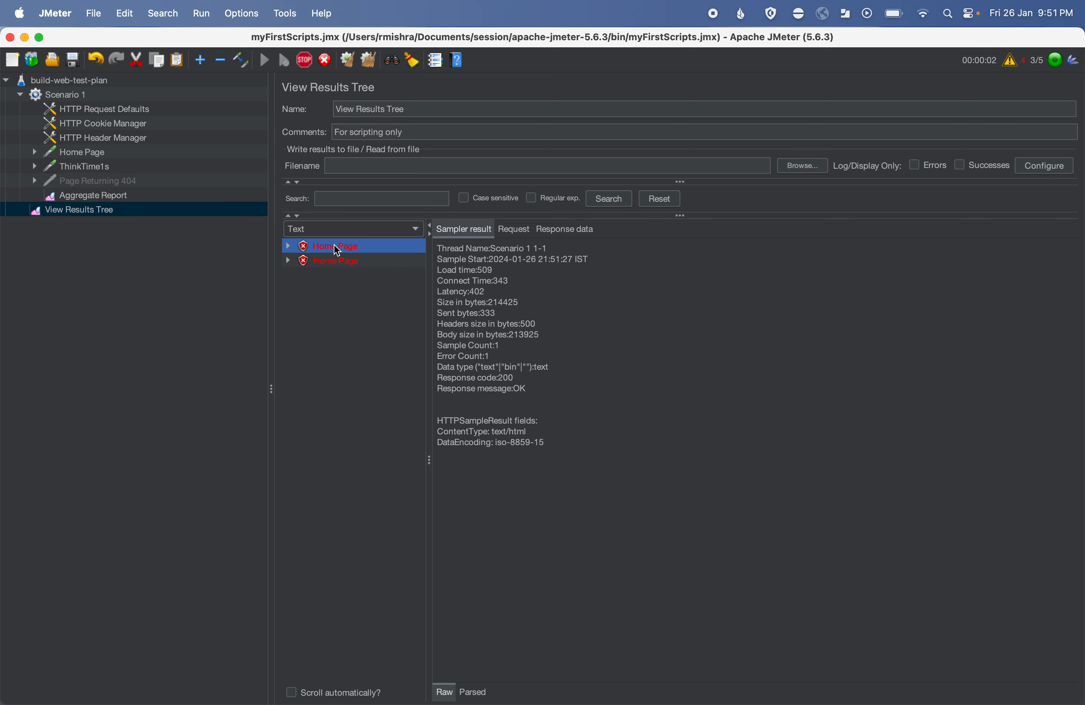
left_click(518, 232)
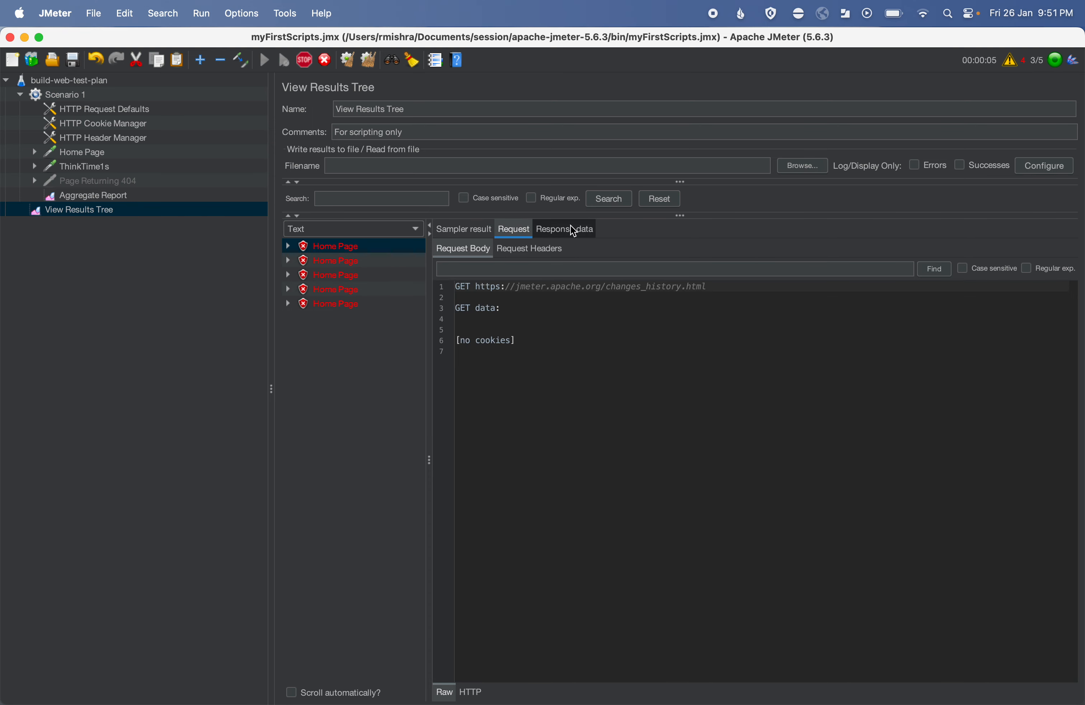
left_click(576, 234)
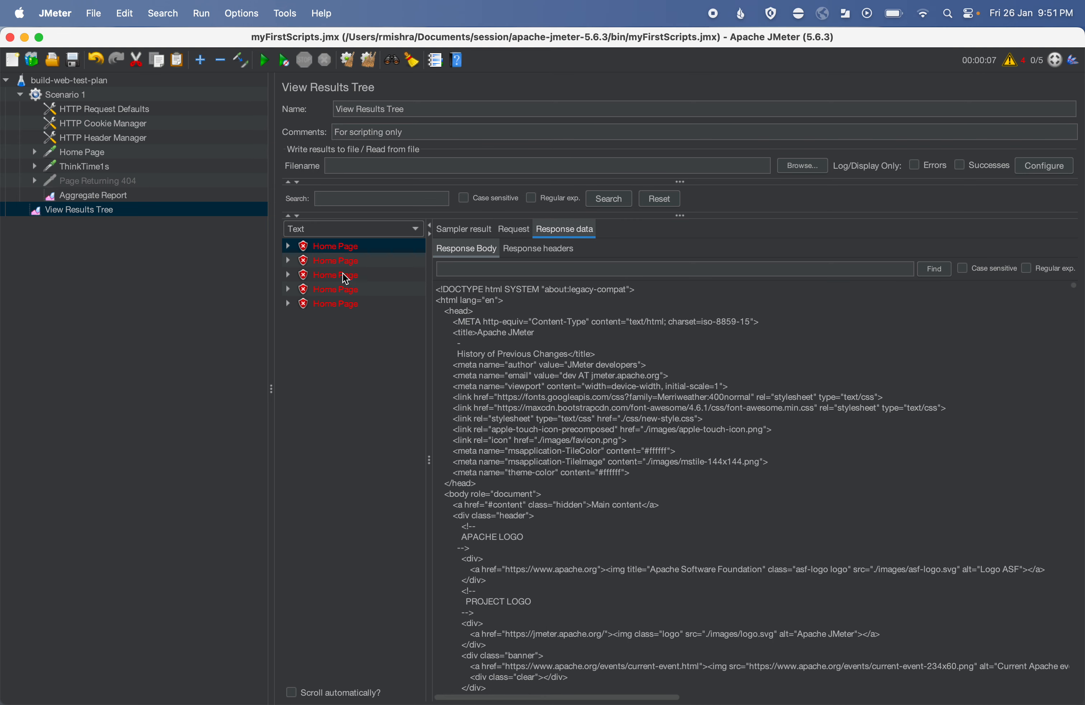
Step: Examine the second Home Page sample's response headers and its assertion result
left_click(335, 261)
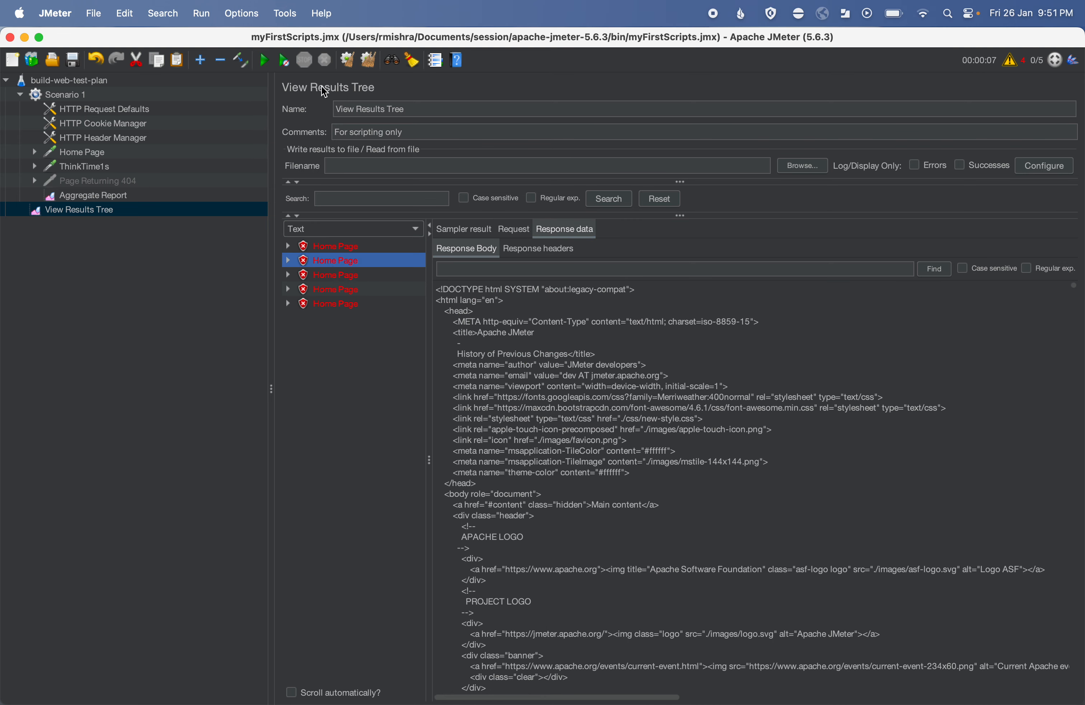
left_click(524, 251)
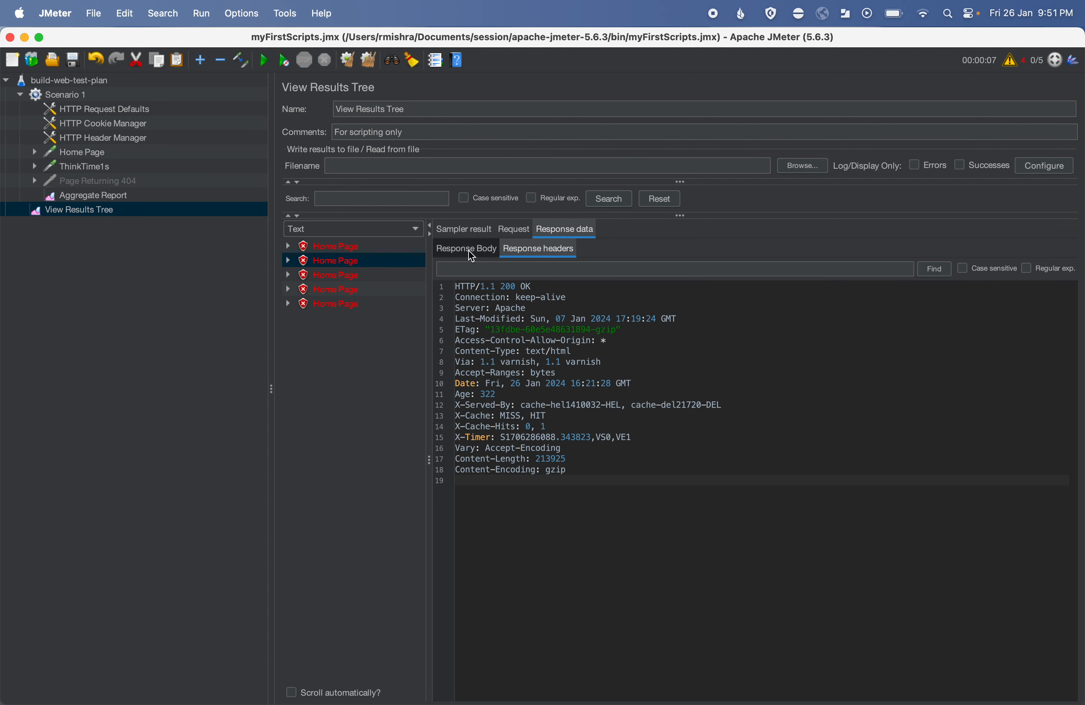
left_click(288, 260)
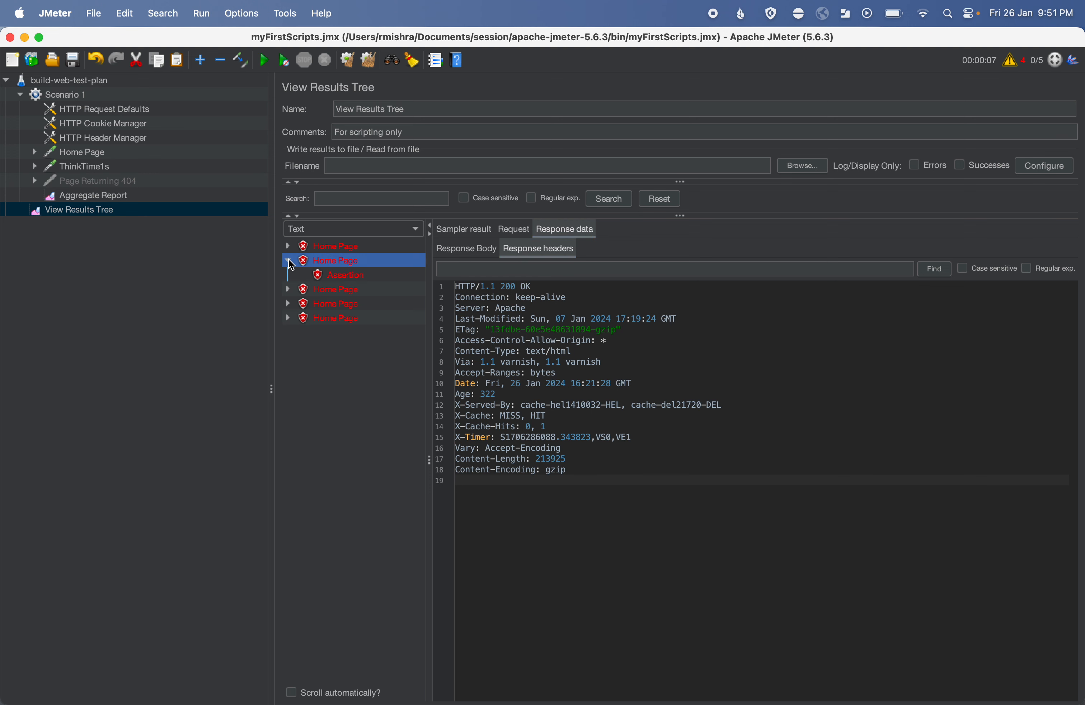
left_click(333, 277)
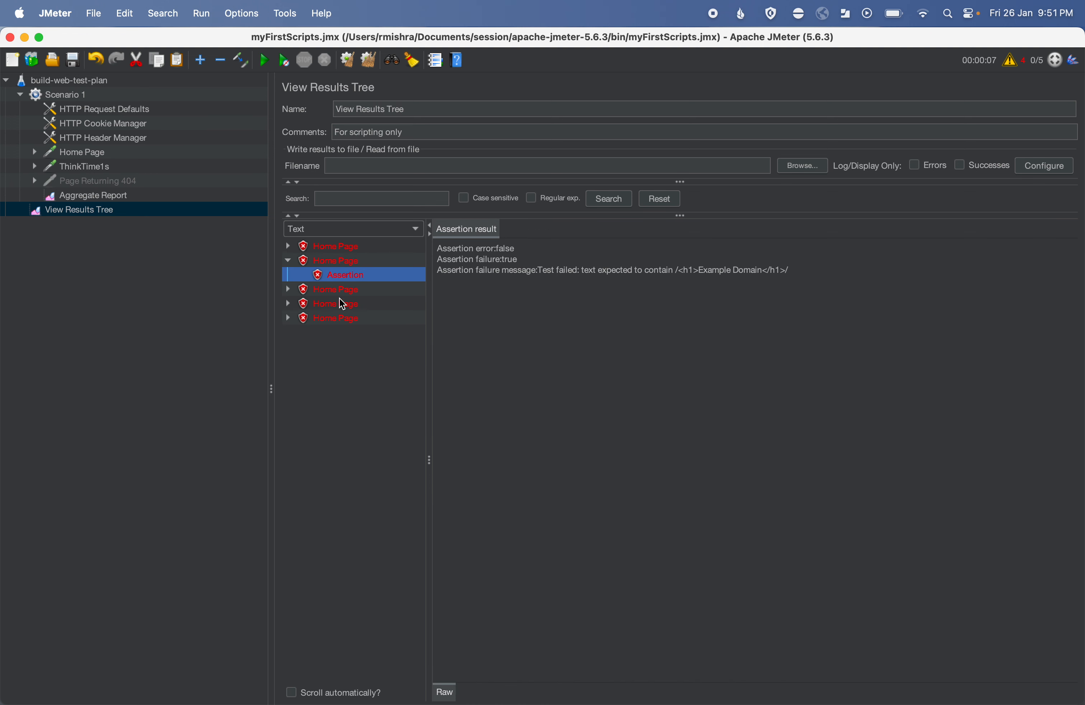
Step: Review the pattern in the Home Page request's Assertion and compare it with the first sample's result and response headers
left_click(35, 153)
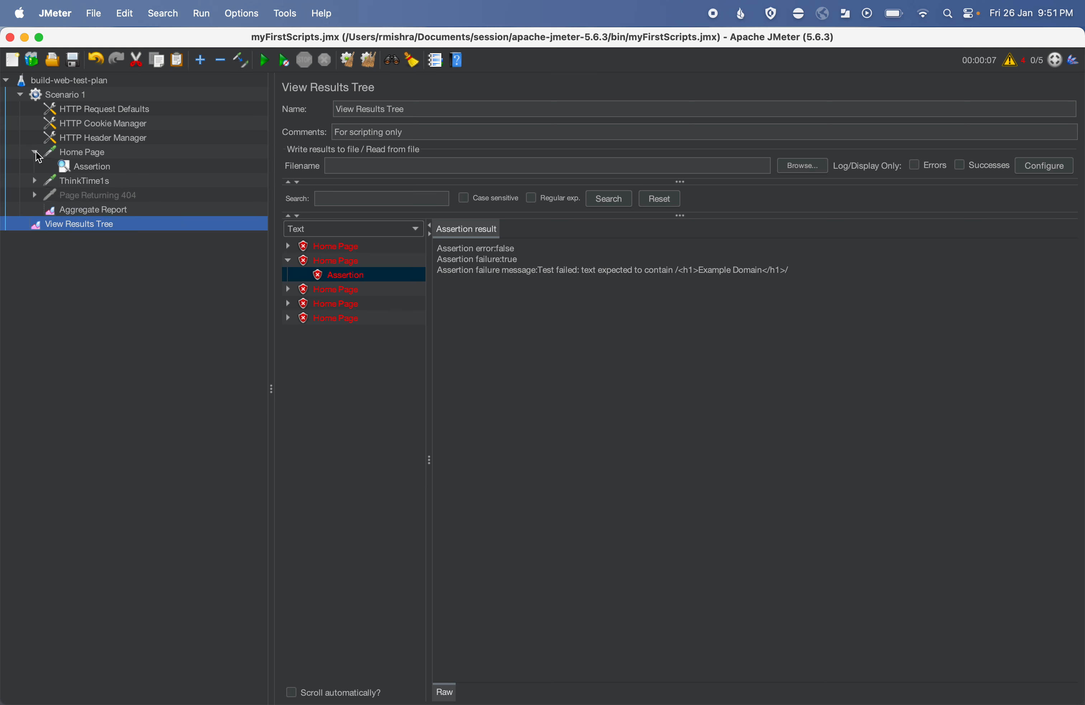
left_click(78, 168)
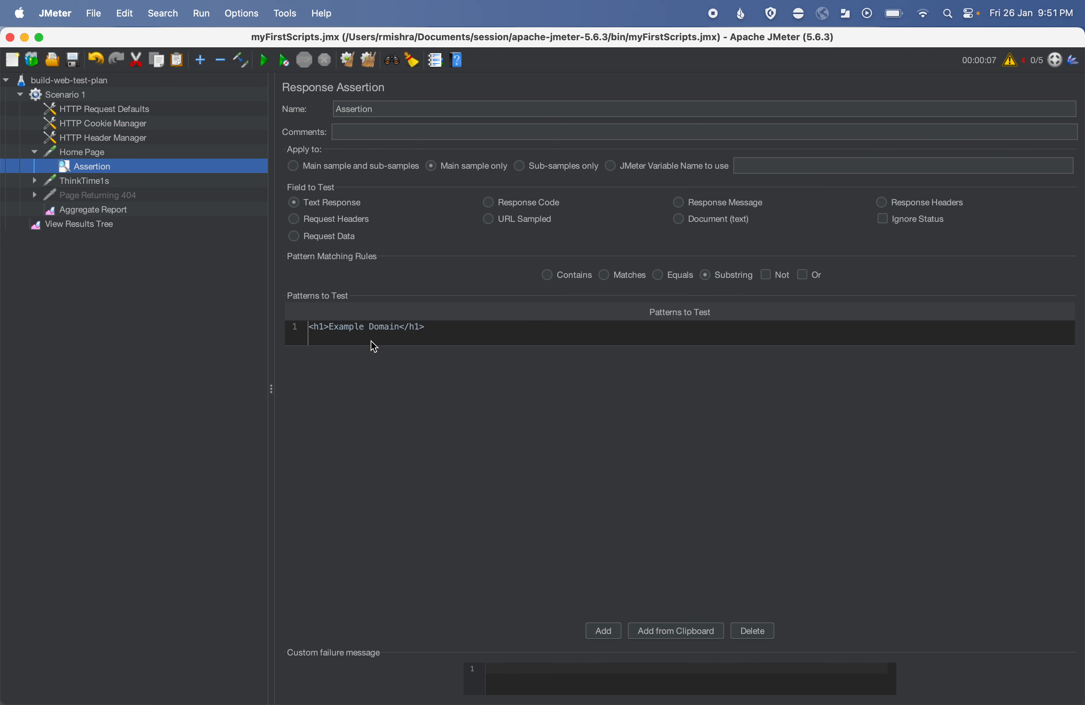
left_click(100, 227)
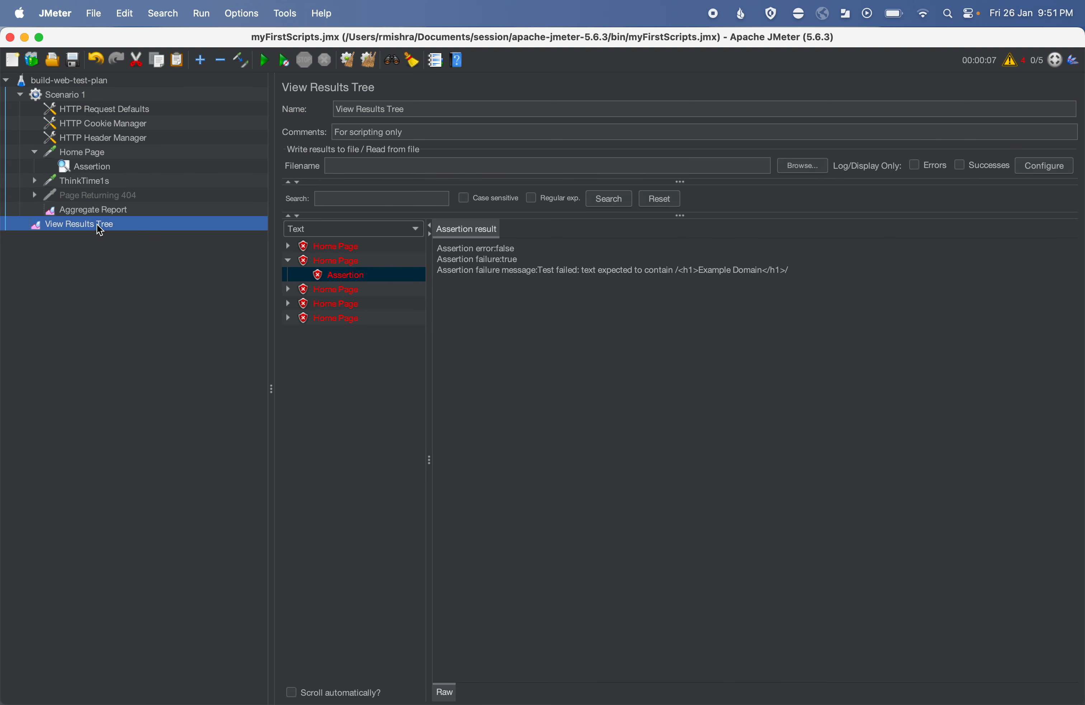
left_click(341, 246)
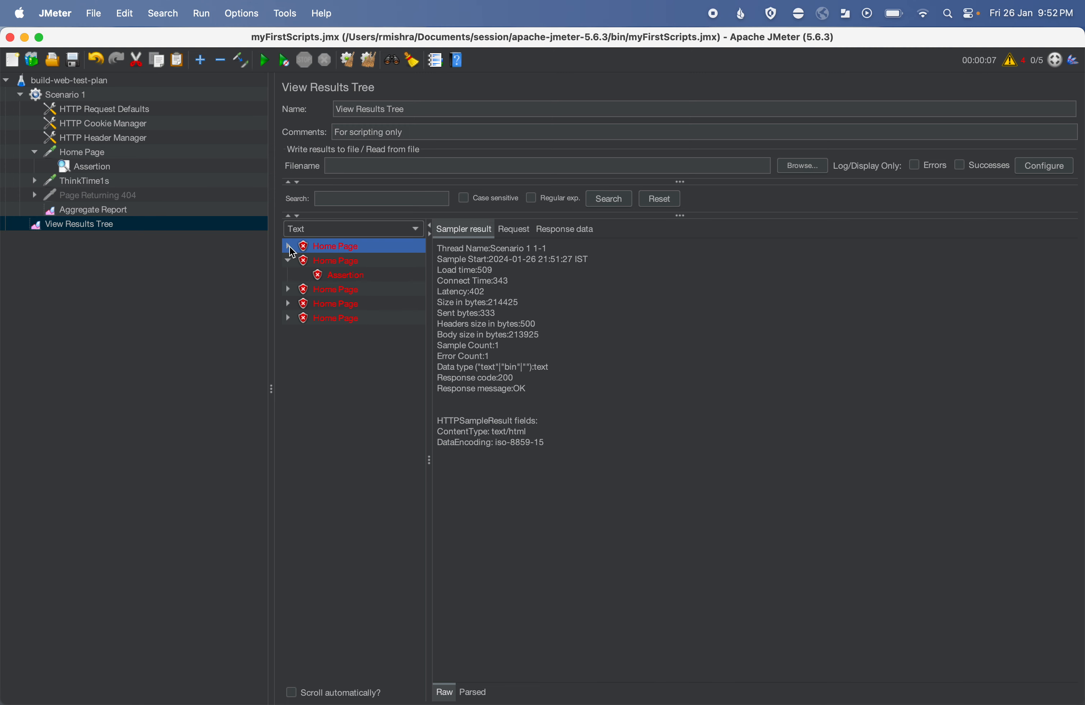
left_click(508, 229)
left_click(568, 229)
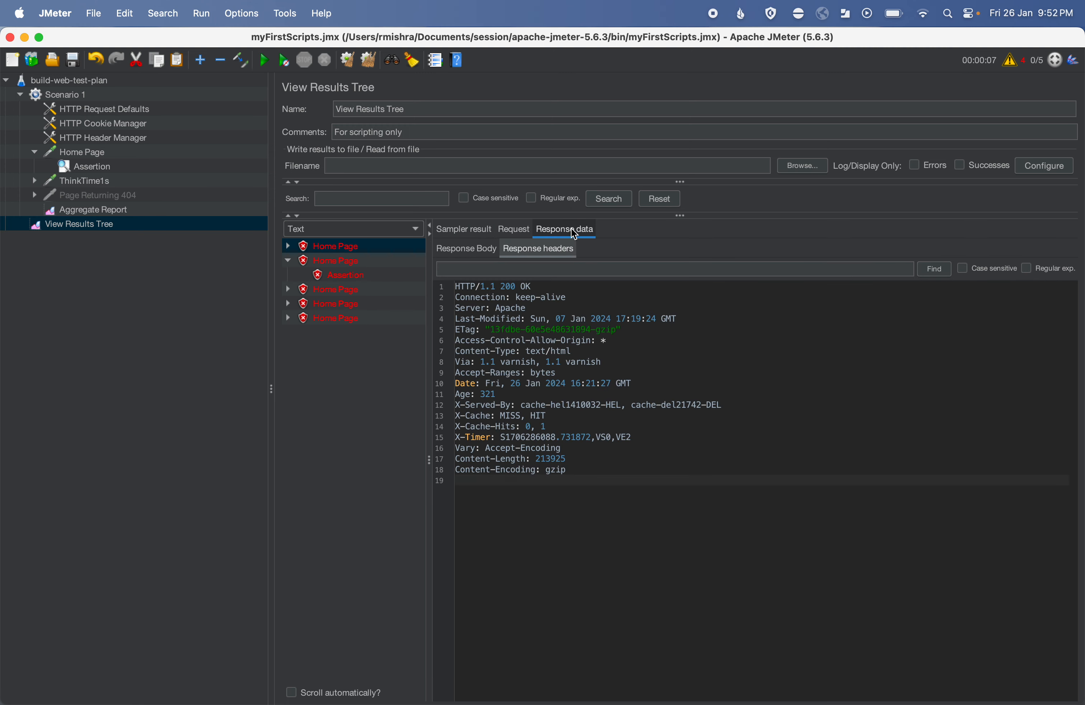
Step: Change the Home Page Assertion to test the Response Code, replacing its pattern with 200
left_click(82, 168)
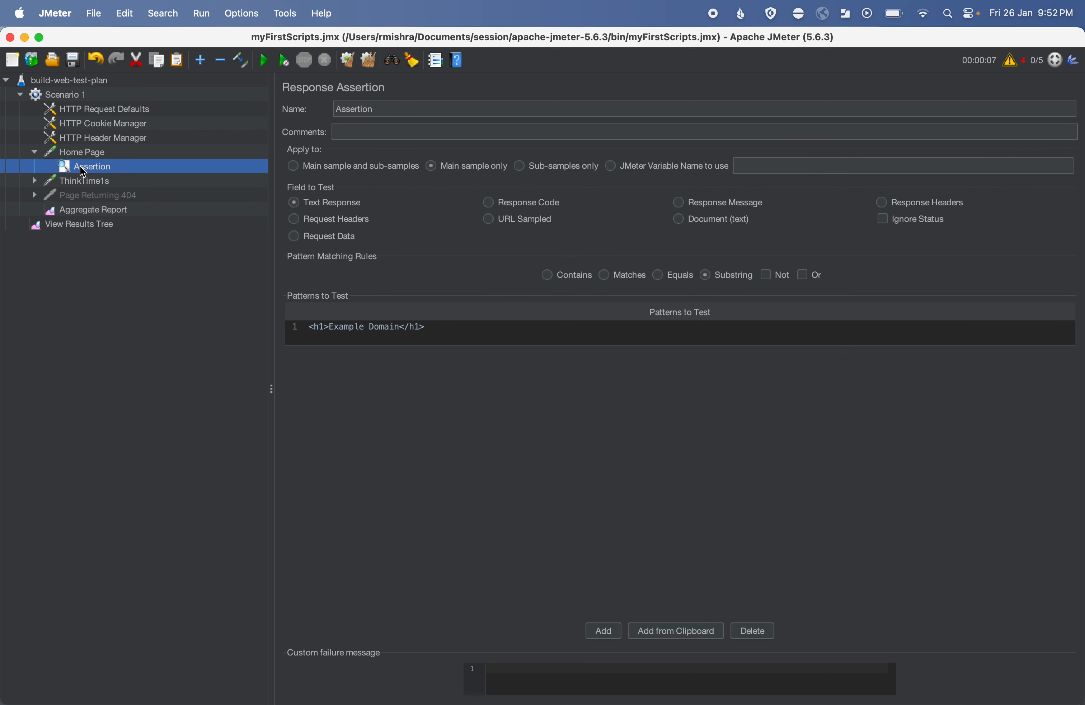
left_click(491, 203)
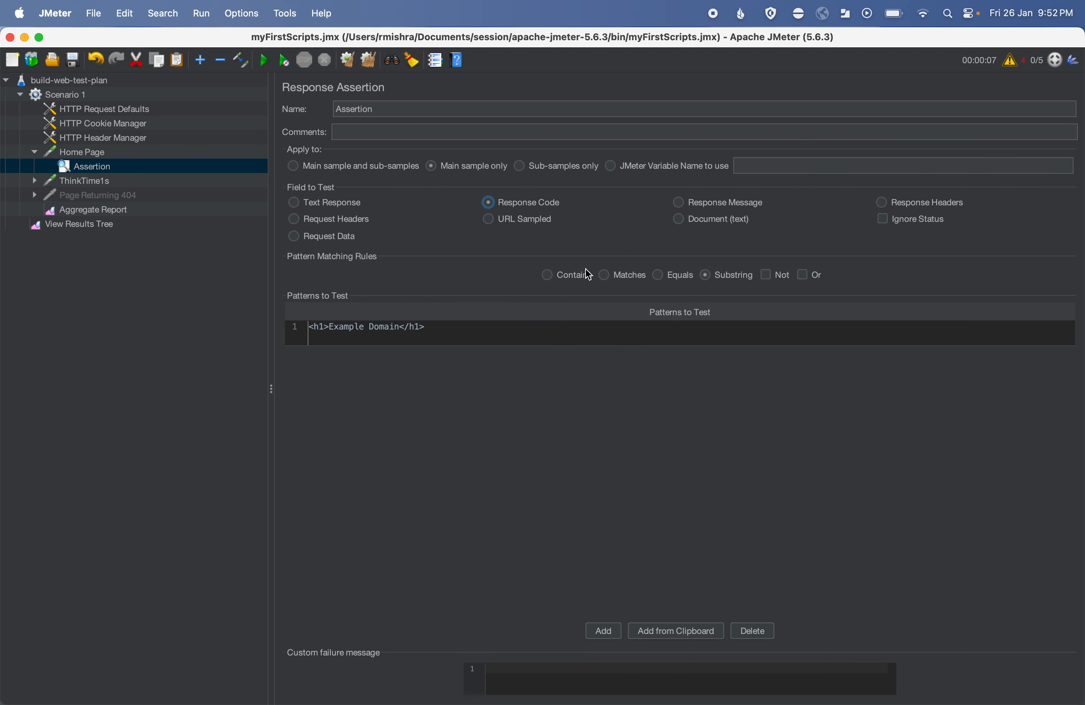
left_click(363, 328)
double_click(386, 327)
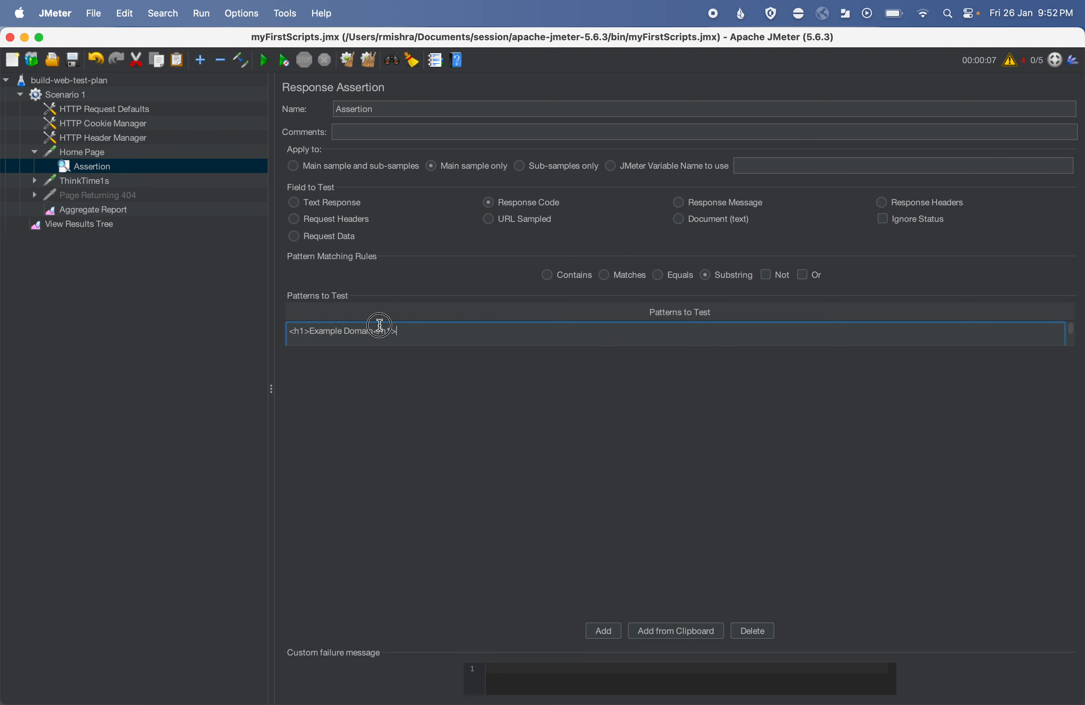
key("super+a")
key("BackSpace")
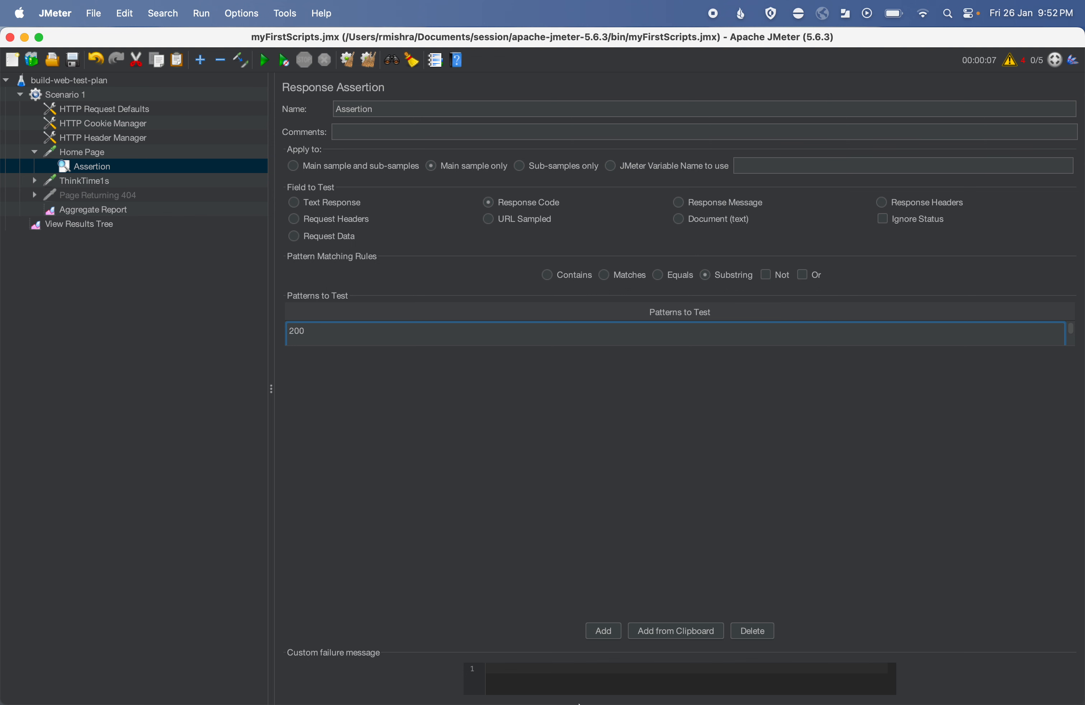
Step: Clear all previous results, rerun the test plan, and show the new samples in View Results Tree
left_click(369, 60)
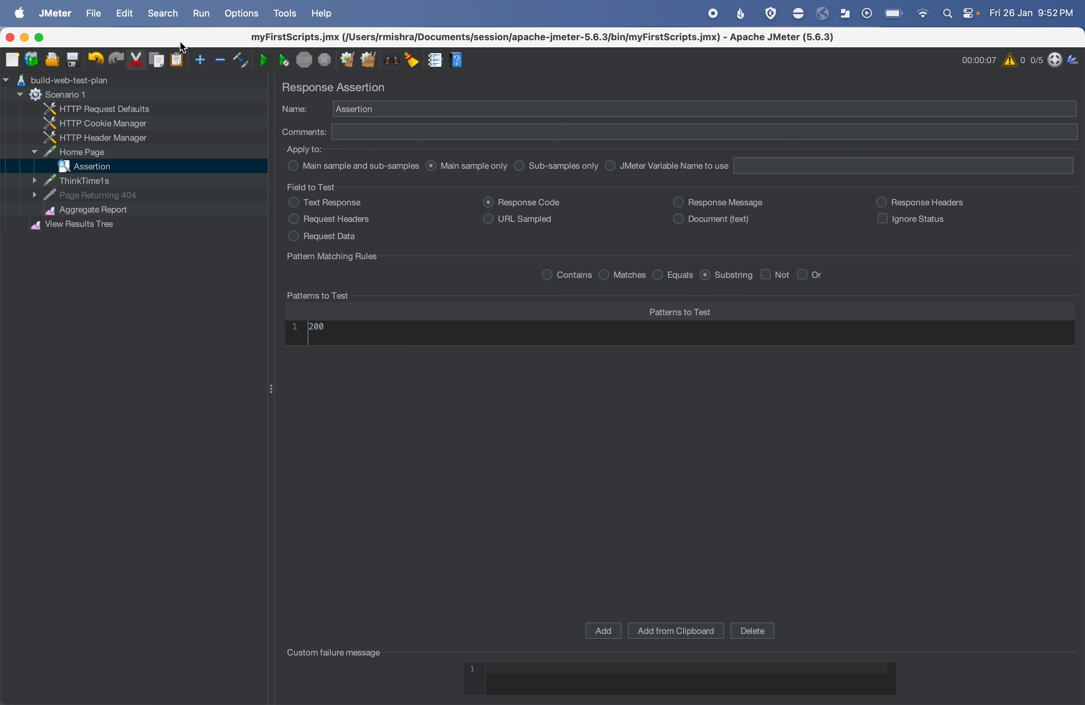
left_click(265, 61)
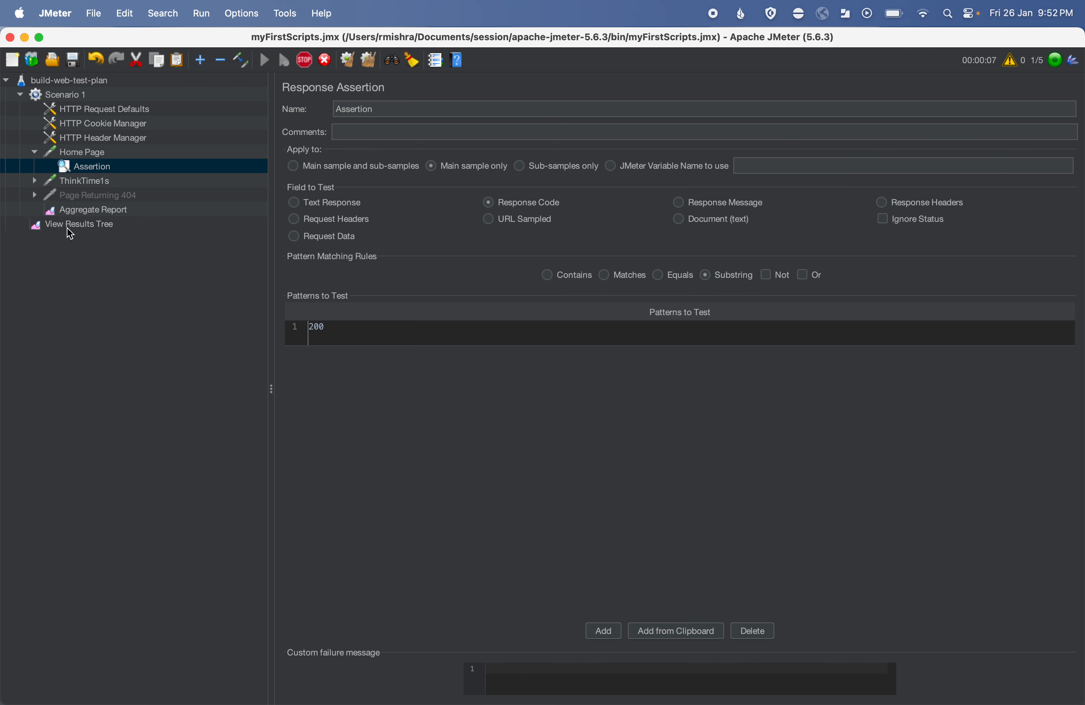
left_click(73, 224)
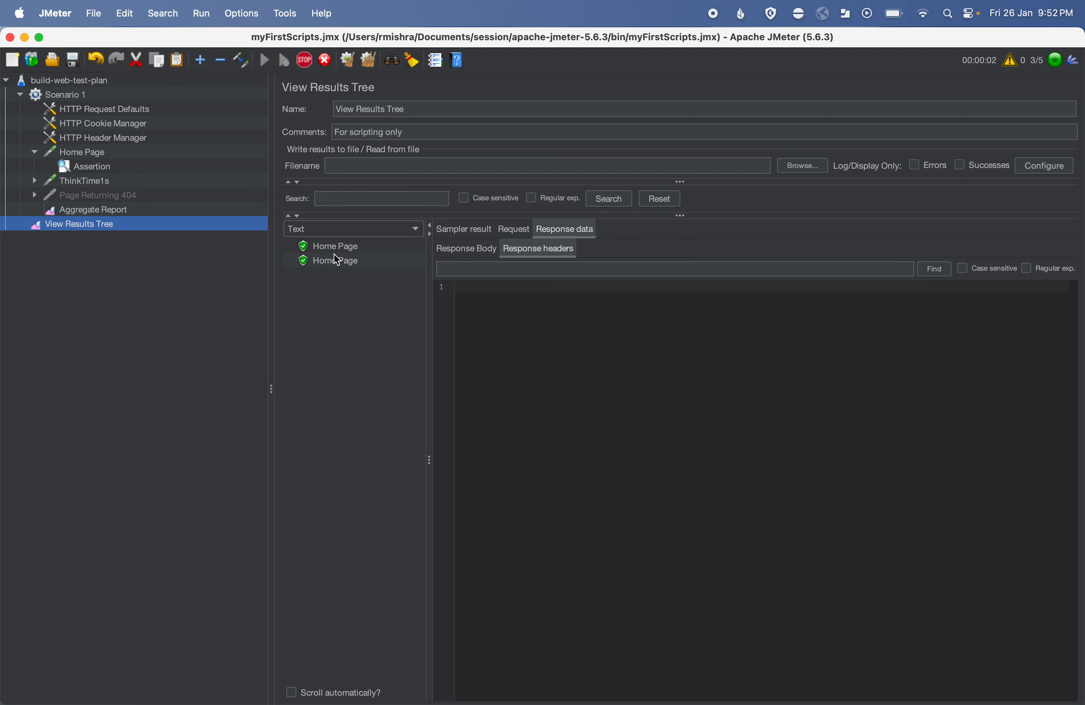